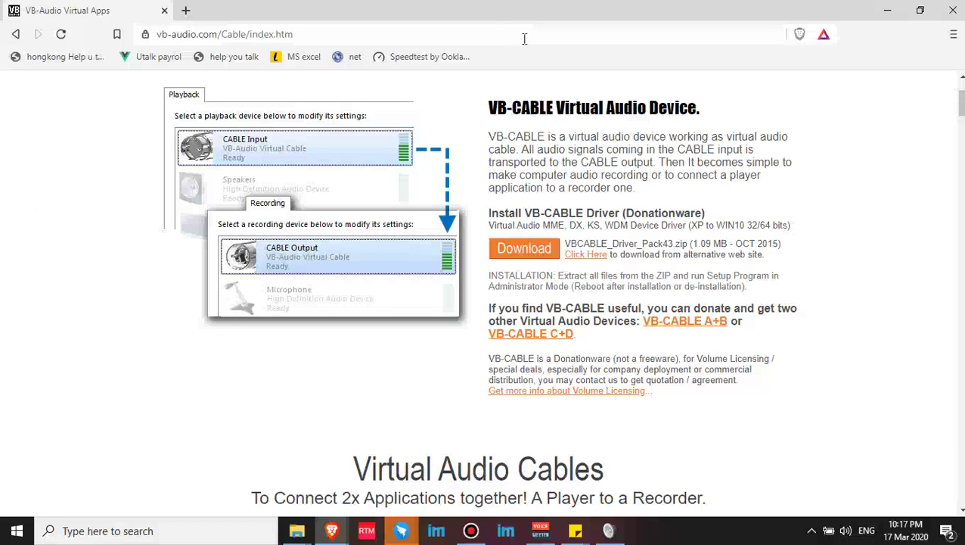
- Check the headset playback volume level, then return to the browser
click(126, 224)
click(847, 531)
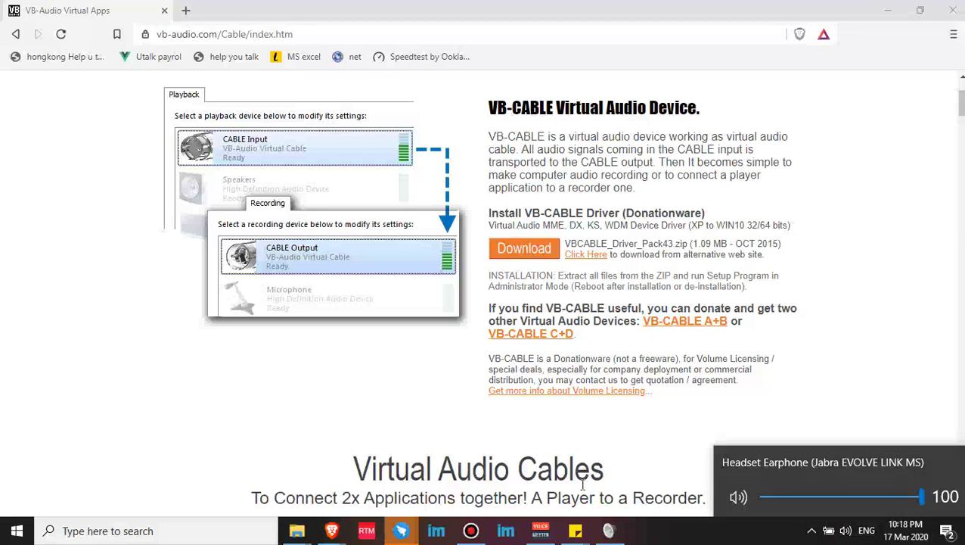
click(96, 296)
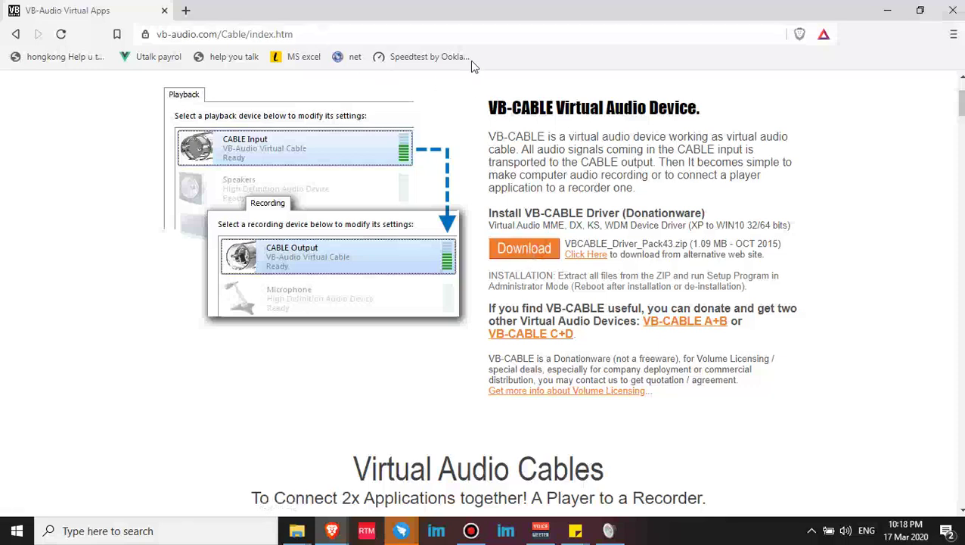
- Search Google for 'voicemeeter banana' and open the VB-Audio Voicemeeter Banana result
click(487, 29)
text(google.com)
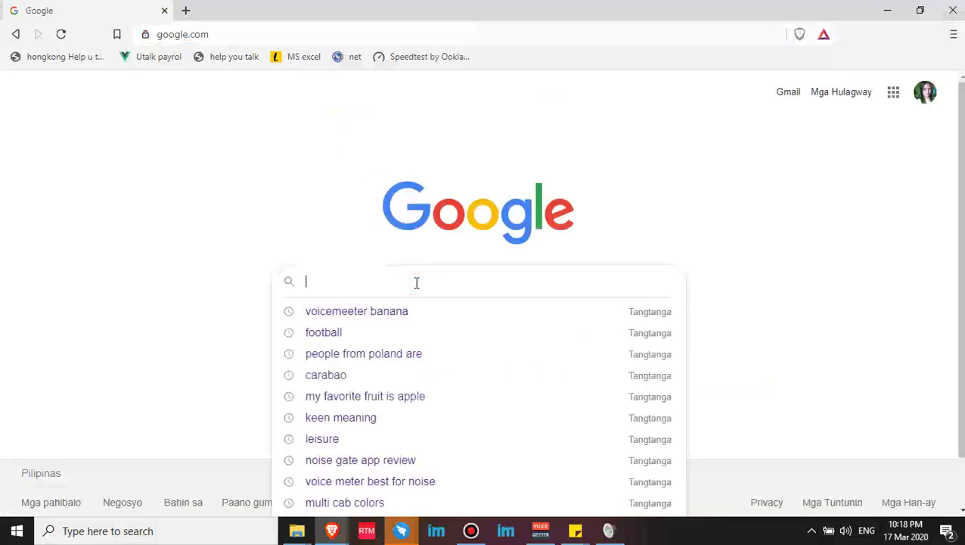
text(voicemeeter)
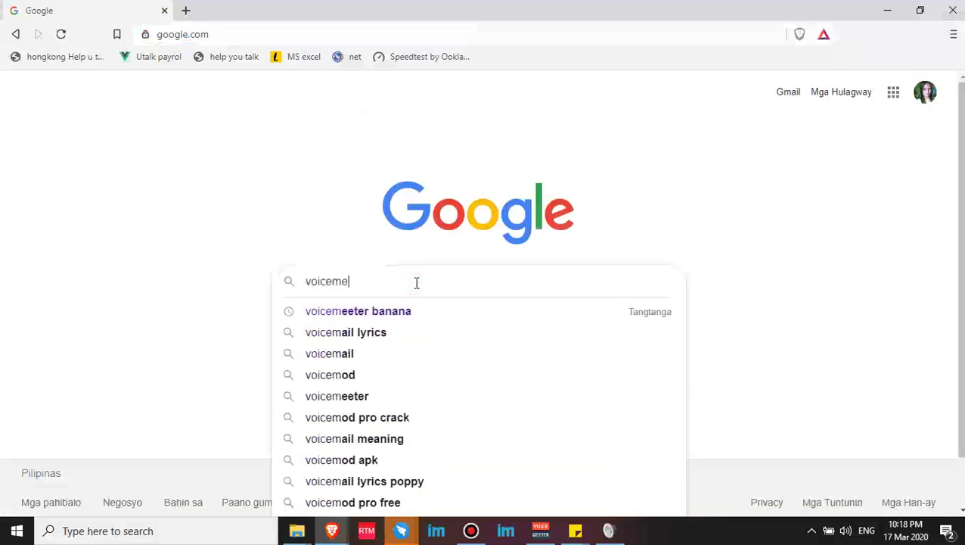
click(469, 312)
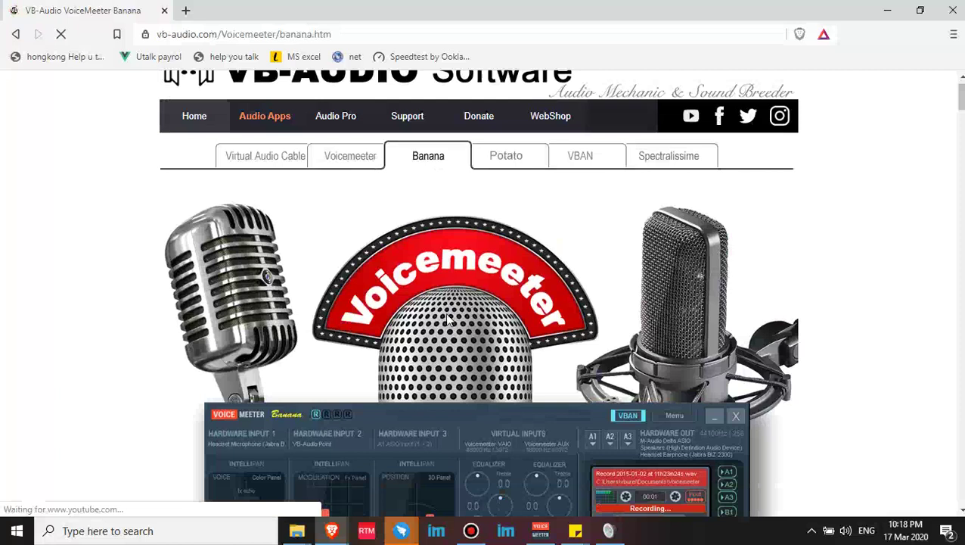
scroll(214, 416, down, 1)
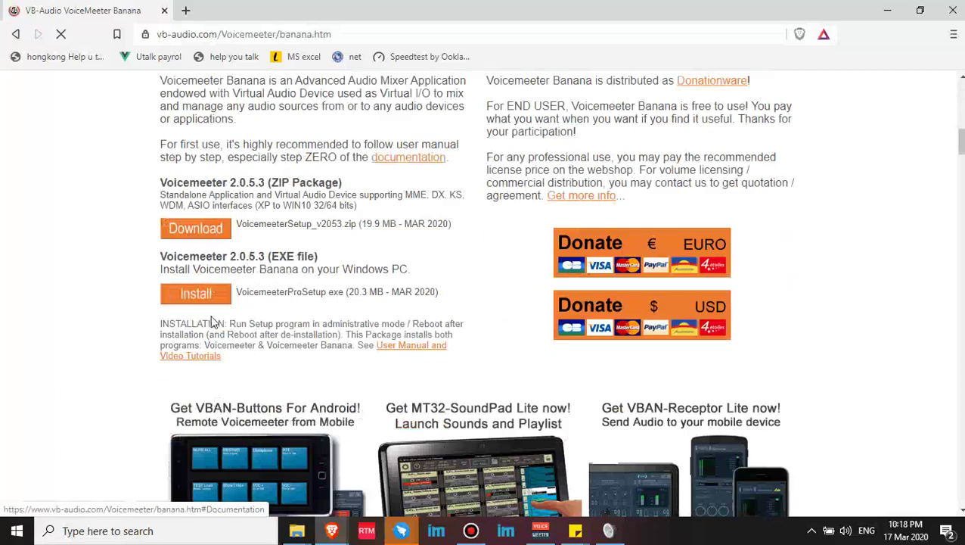
- Scroll to the downloads and capture a screenshot of the Voicemeeter EXE Install entry
key(super+shift+s)
drag(141, 252, 351, 330)
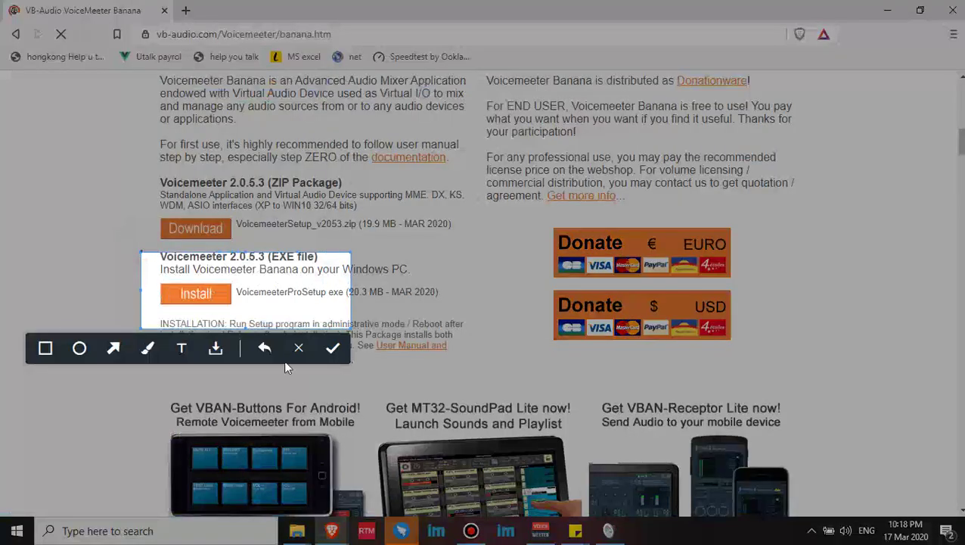
click(339, 354)
- Start the Voicemeeter installer download and point Save As to New Volume (D:)
click(205, 297)
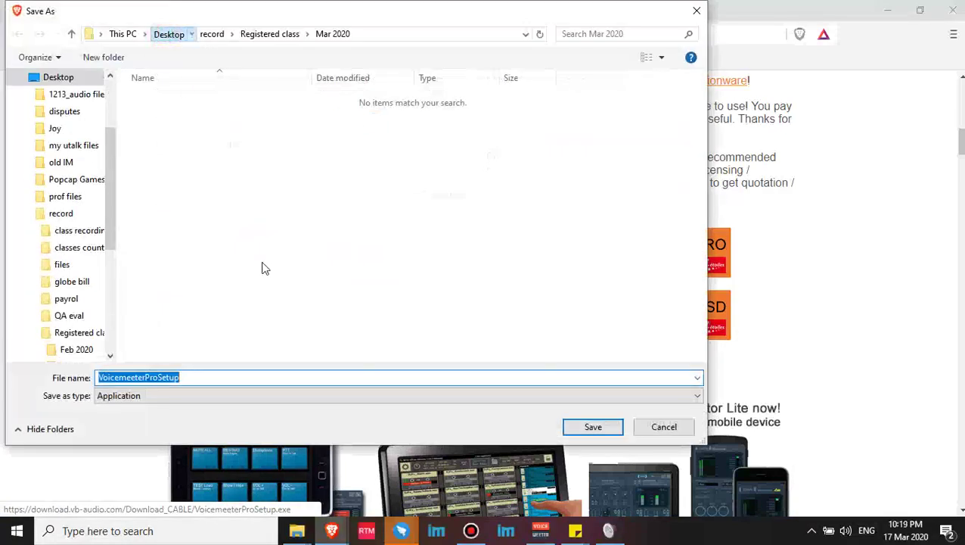
drag(112, 161, 77, 134)
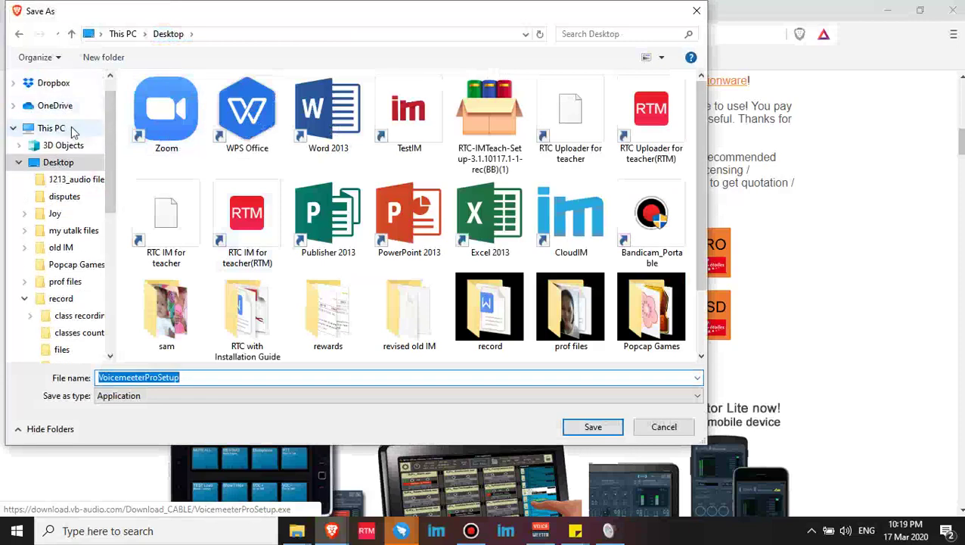
click(73, 129)
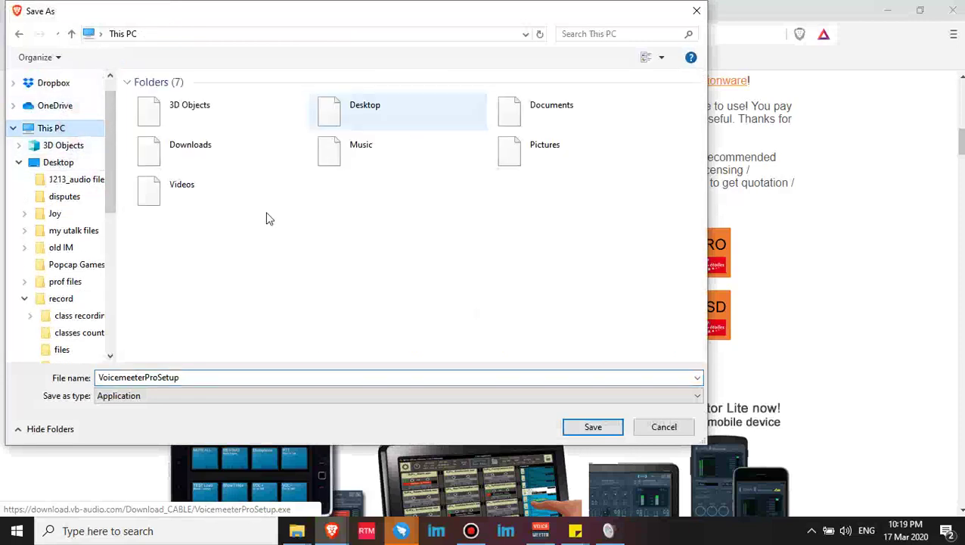
double_click(394, 241)
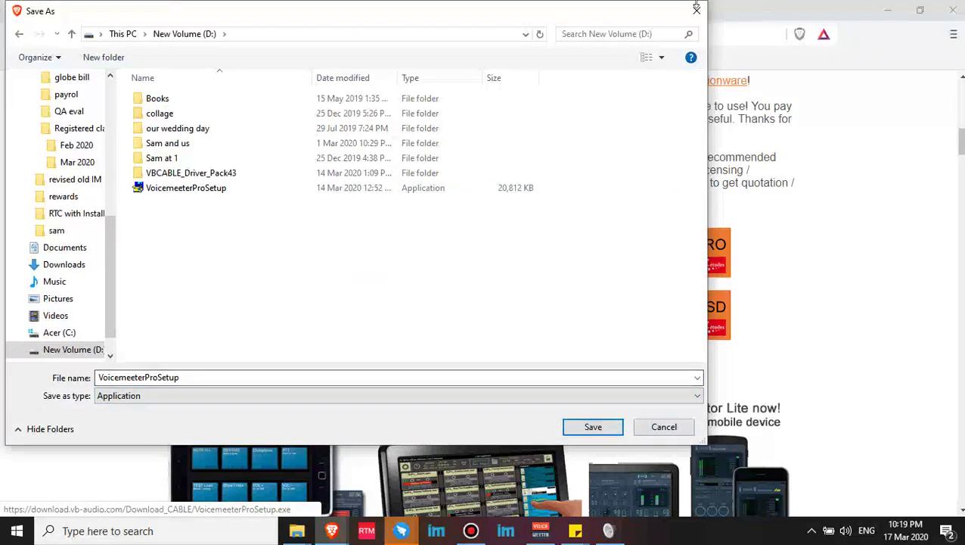
- Close the installer Save As dialog without saving and briefly check the screen recorder
click(697, 11)
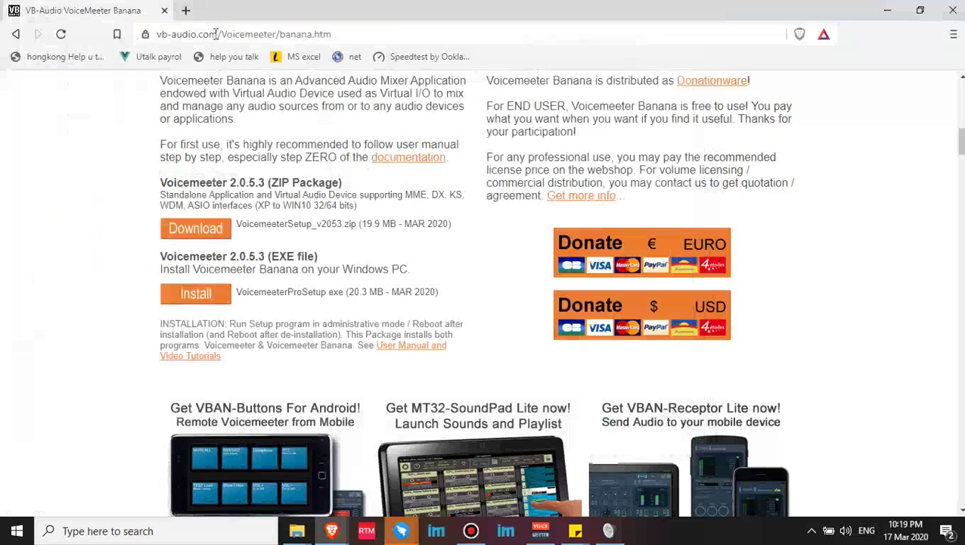
scroll(418, 290, up, 10)
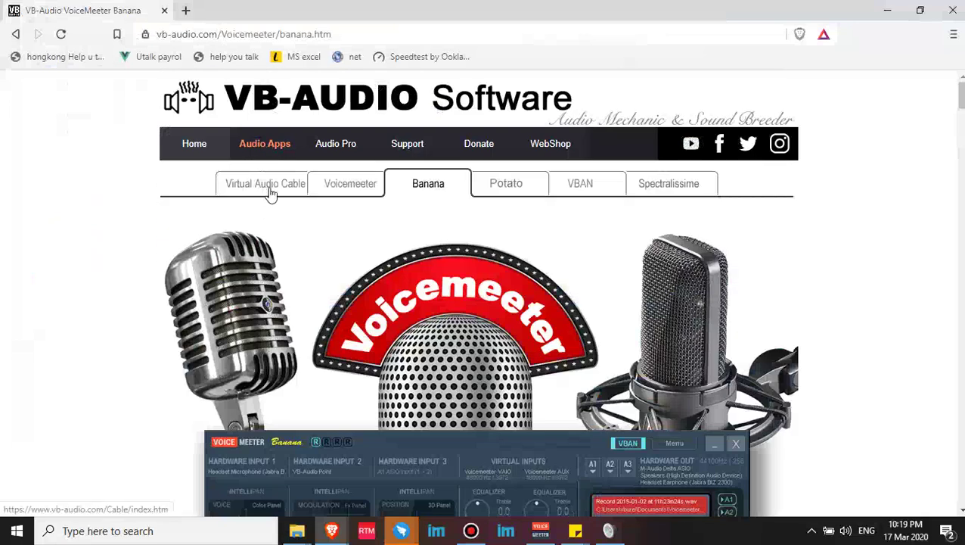
mouse_move(471, 530)
click(469, 454)
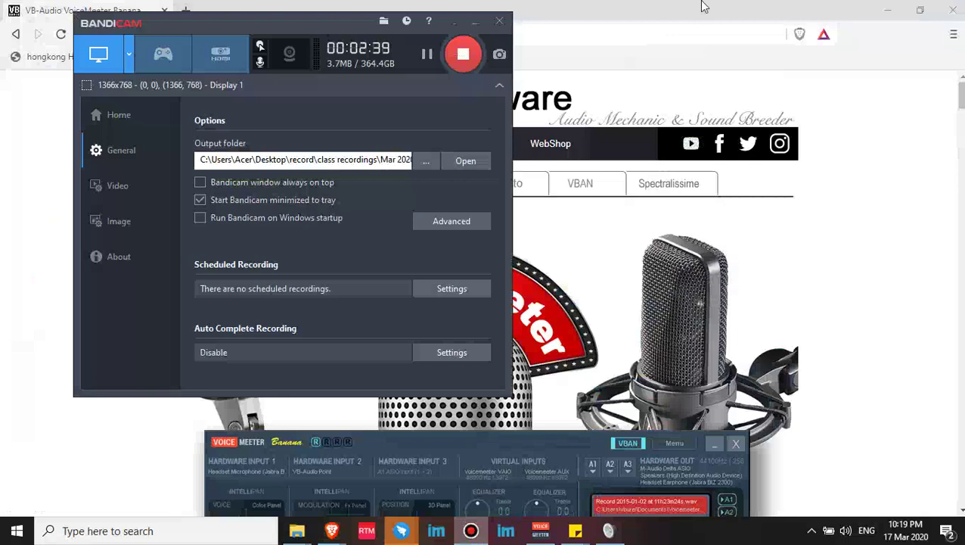
click(471, 530)
- Go to the Virtual Audio Cable page and screenshot the Install VB-CABLE section
click(261, 186)
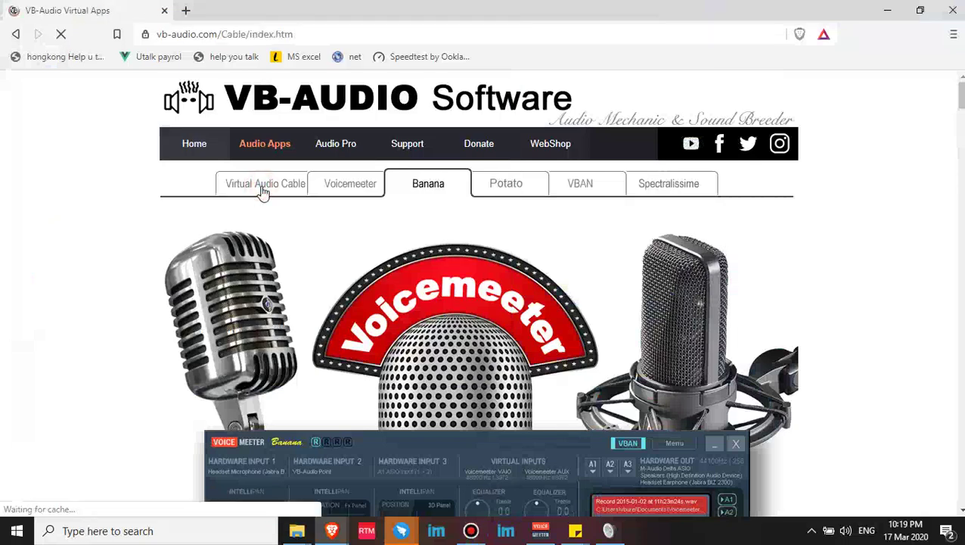
scroll(388, 209, down, 5)
scroll(488, 222, up, 2)
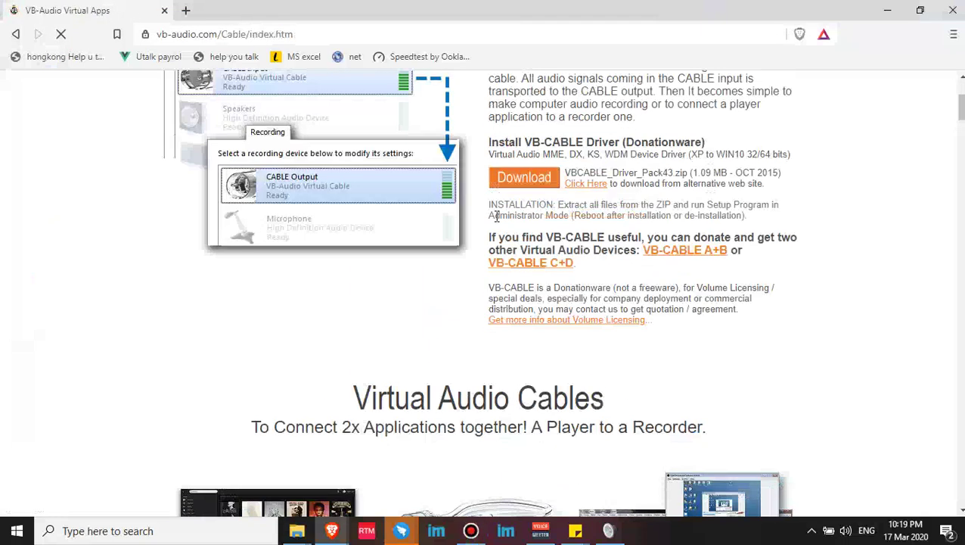
key(Print)
drag(463, 103, 833, 277)
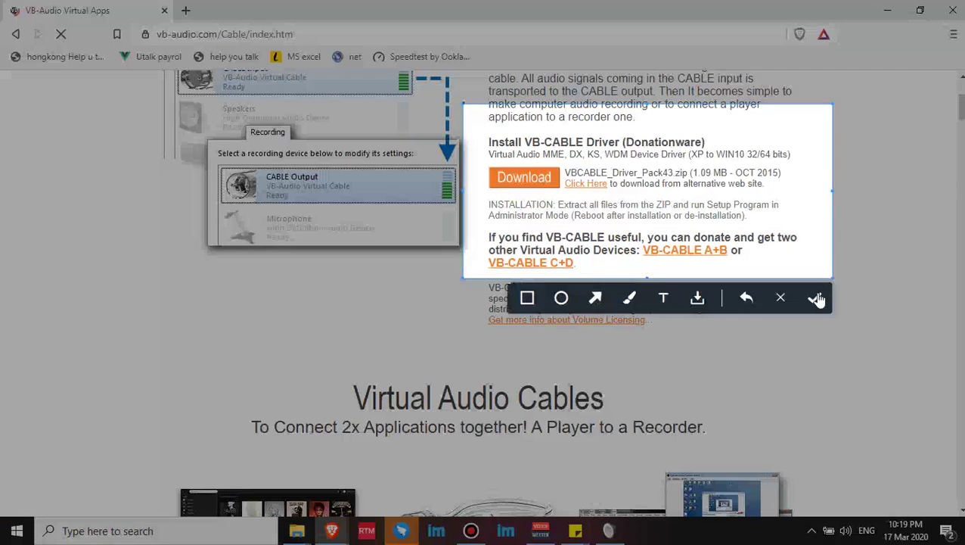
click(818, 298)
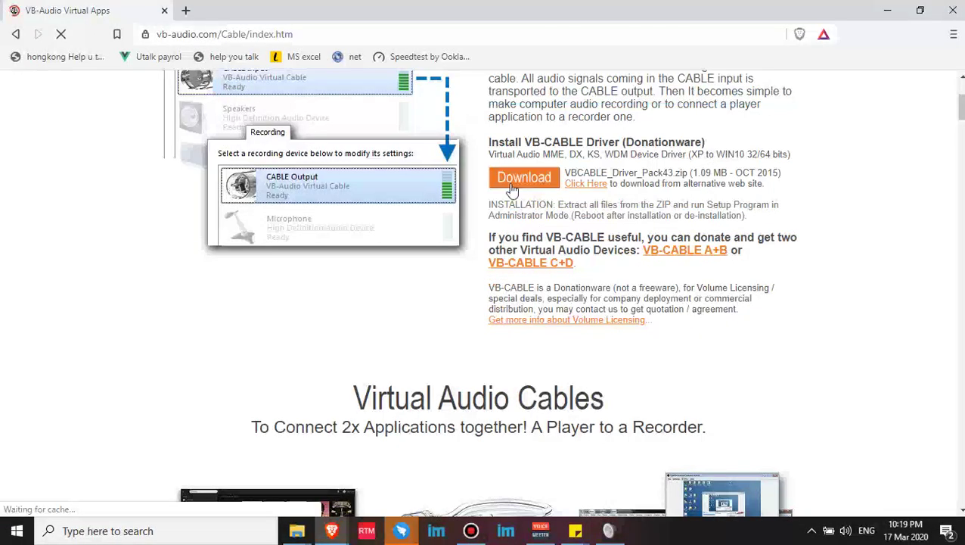
- Start the VB-CABLE driver zip download, browsing the record and Desktop save locations
click(510, 168)
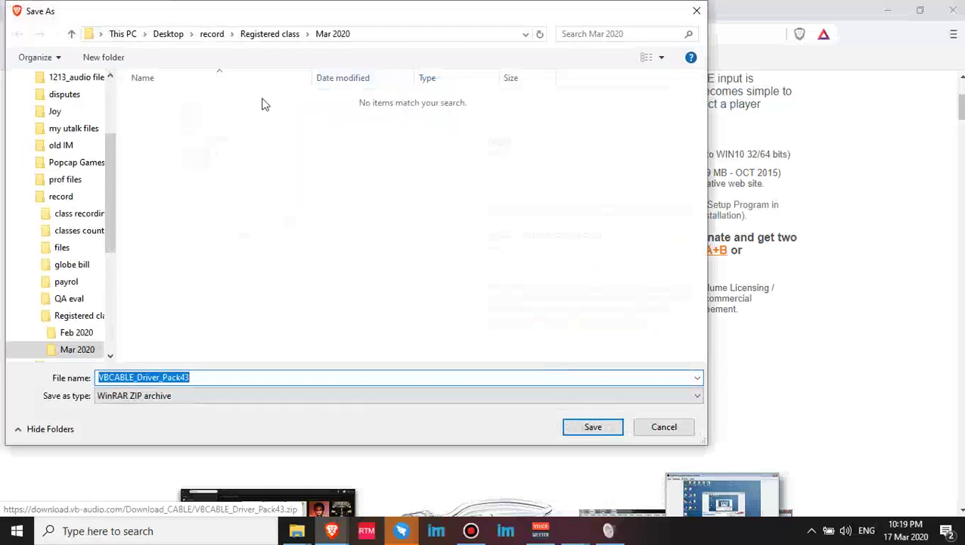
click(211, 34)
click(174, 35)
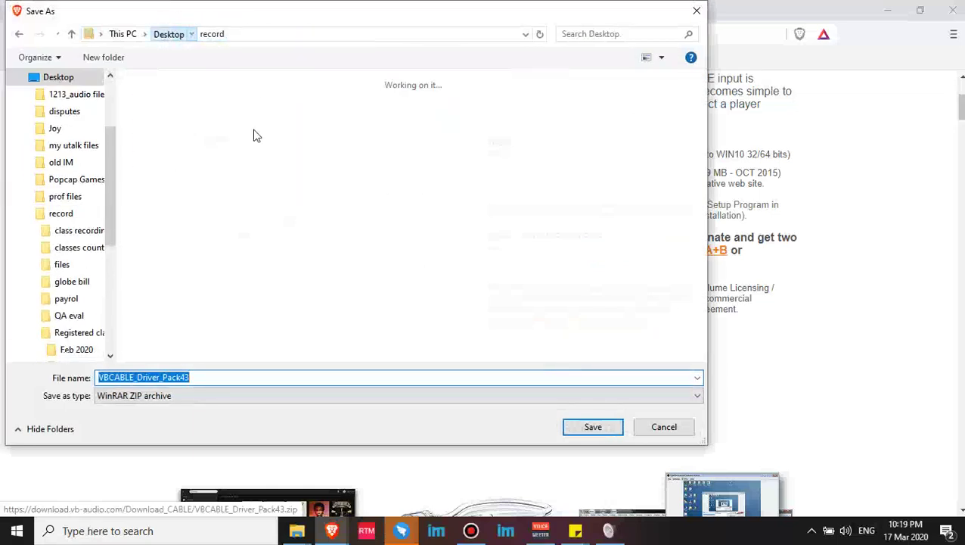
click(527, 36)
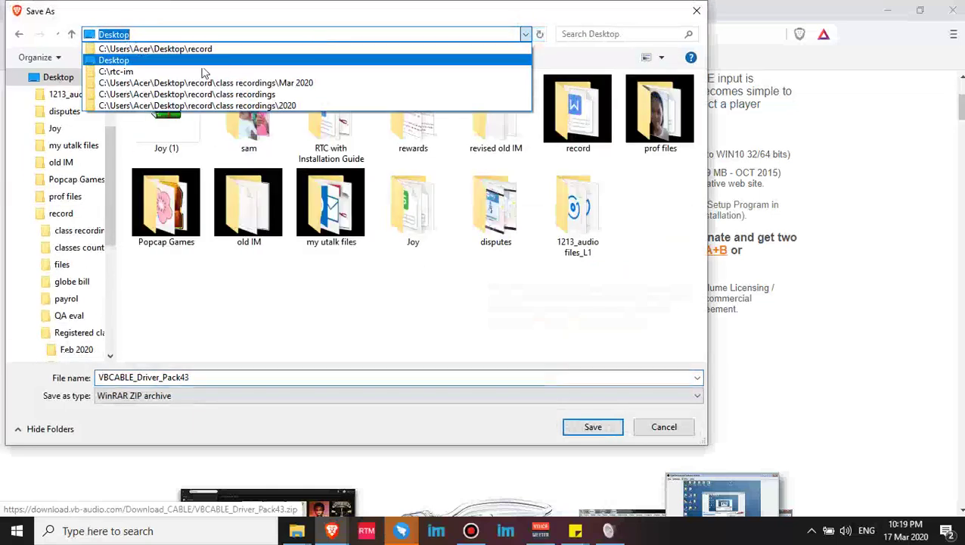
click(216, 49)
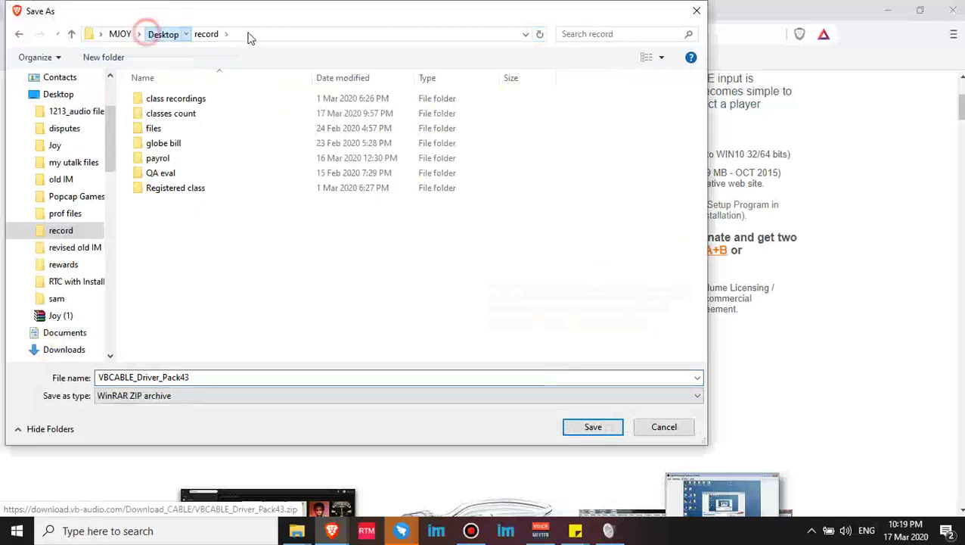
click(164, 35)
click(252, 34)
drag(174, 35, 186, 35)
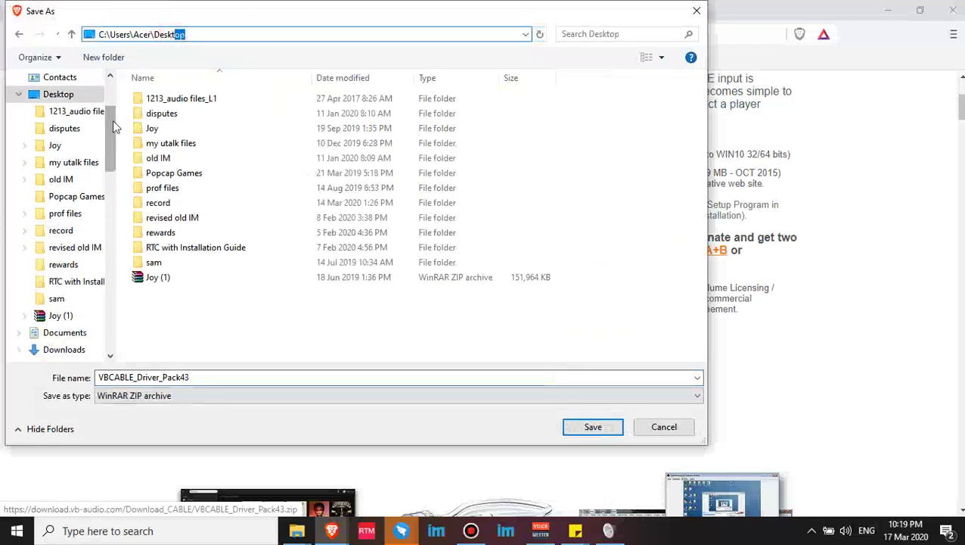
- Navigate the Save As dialog through This PC to New Volume (D:)
scroll(91, 125, up, 1)
click(76, 135)
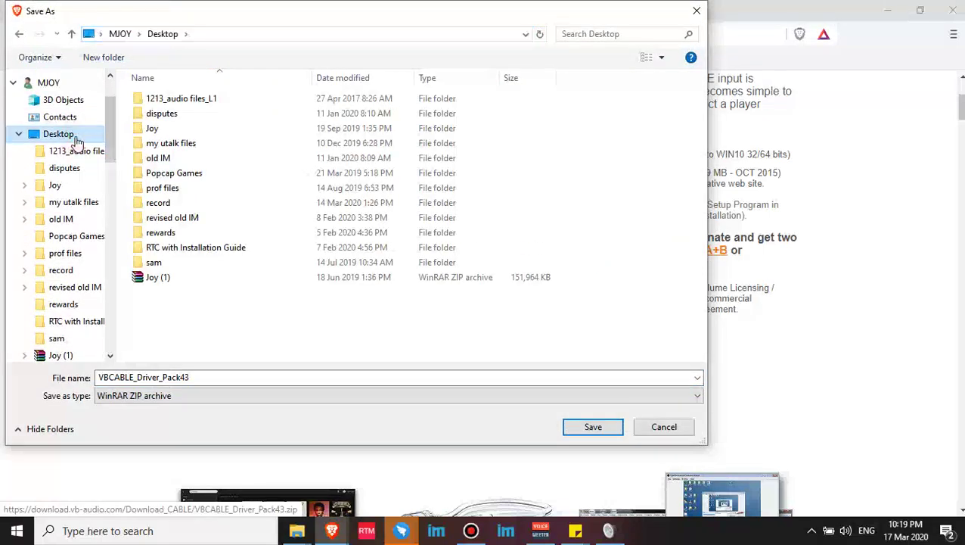
scroll(75, 133, up, 1)
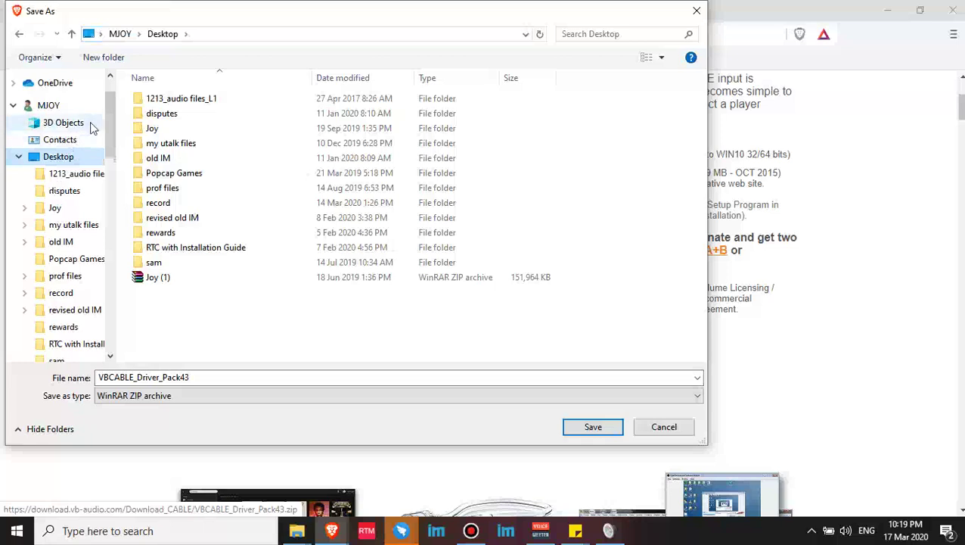
drag(108, 128, 101, 224)
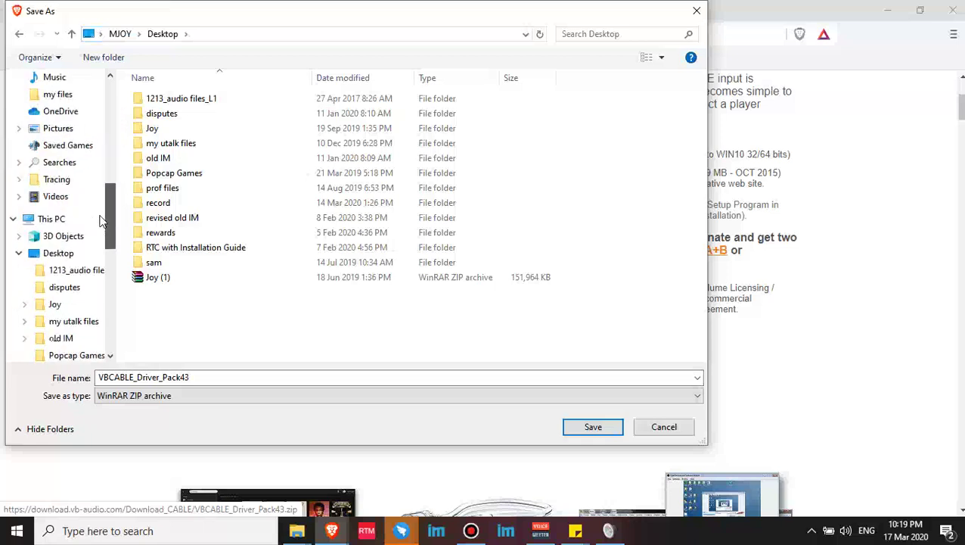
click(59, 224)
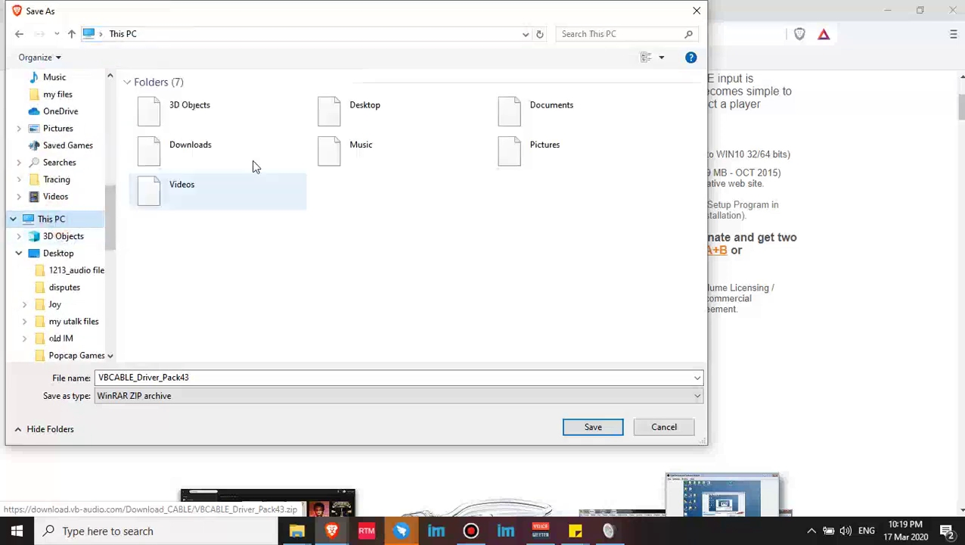
click(432, 239)
click(432, 239)
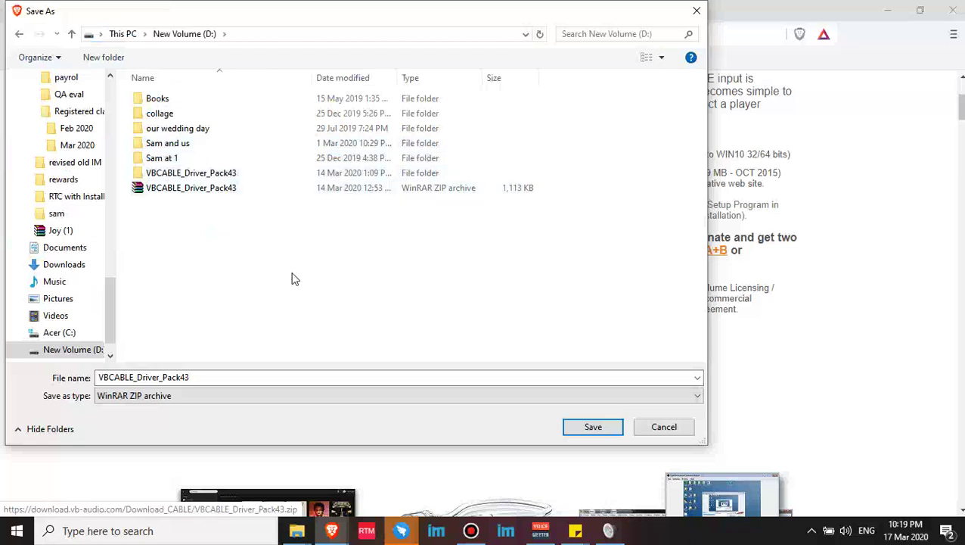
- Inspect the existing VBCABLE_Driver_Pack43 zip on D:, then close Save As without downloading
right_click(247, 187)
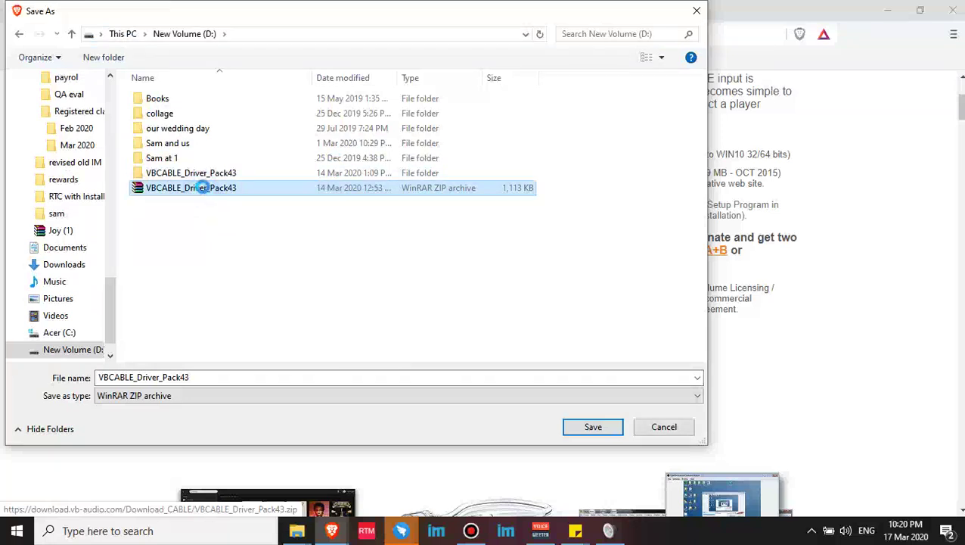
right_click(203, 187)
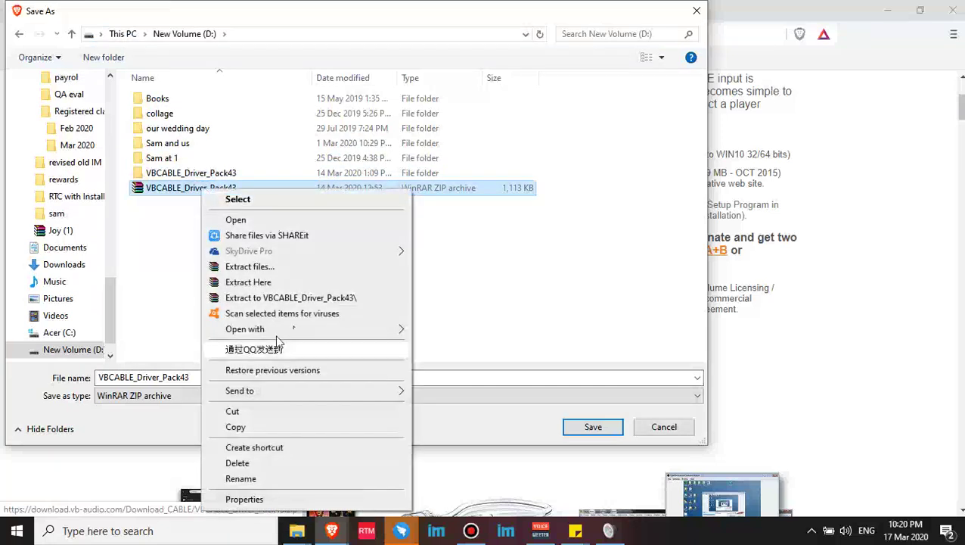
click(594, 297)
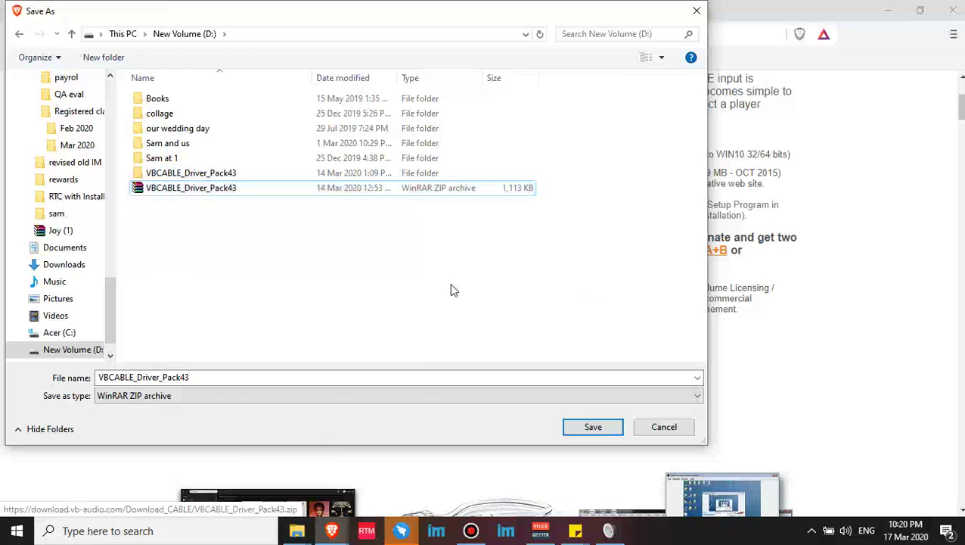
click(696, 12)
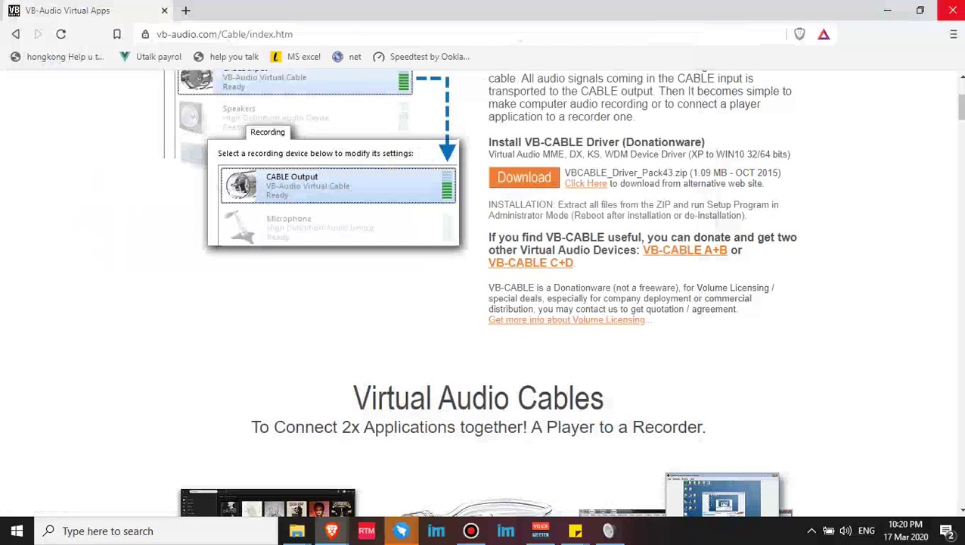
- Open D:\VBCABLE_Driver_Pack43 and run the VBCABLE_Setup installer
mouse_move(296, 530)
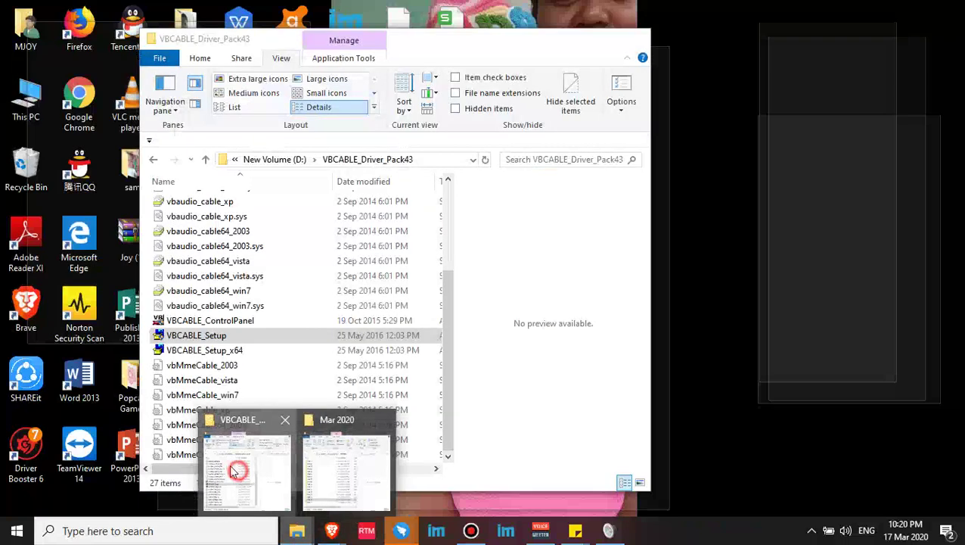
click(238, 479)
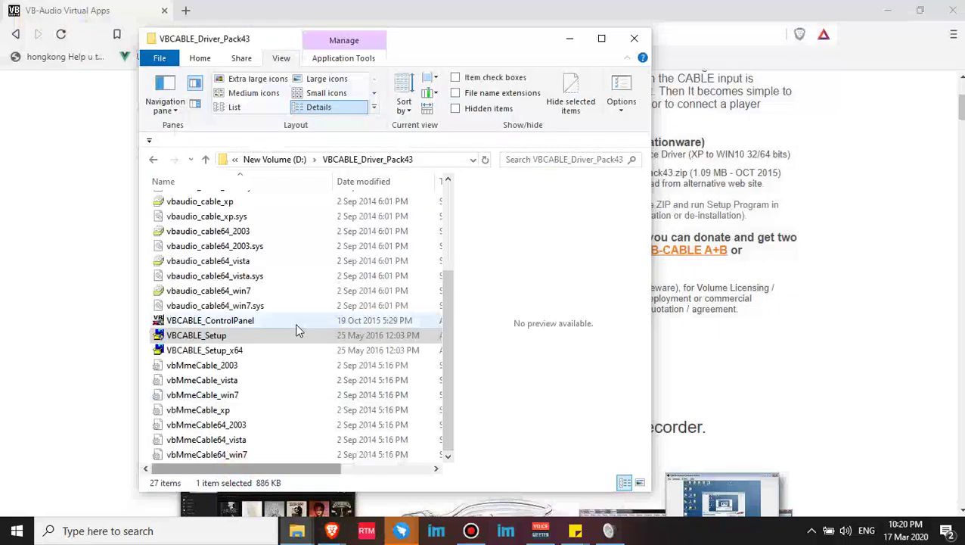
click(295, 160)
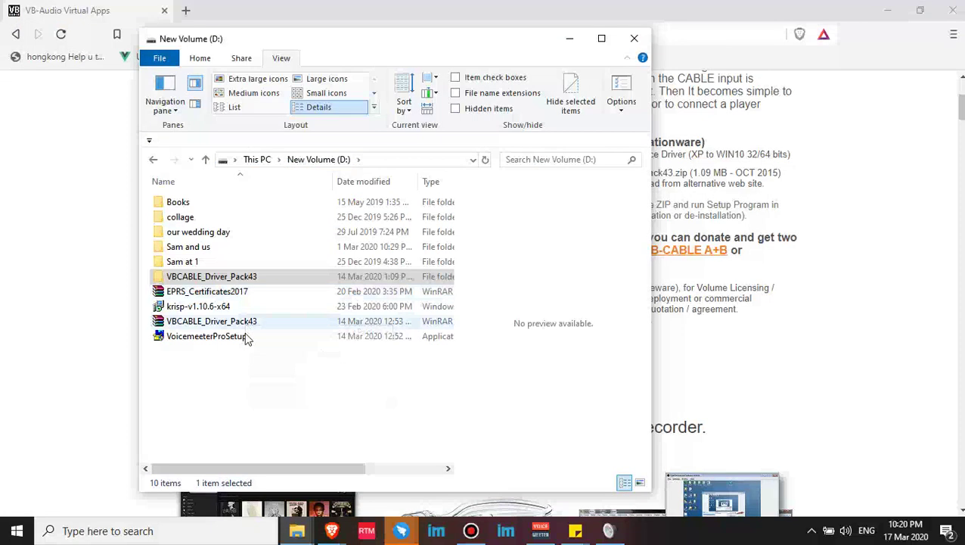
double_click(277, 278)
scroll(282, 333, down, 2)
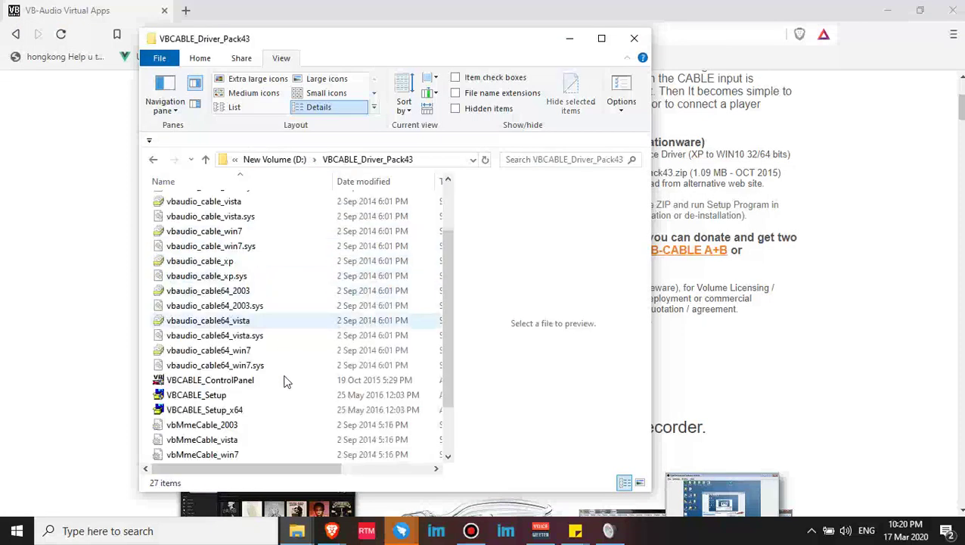
scroll(286, 381, down, 2)
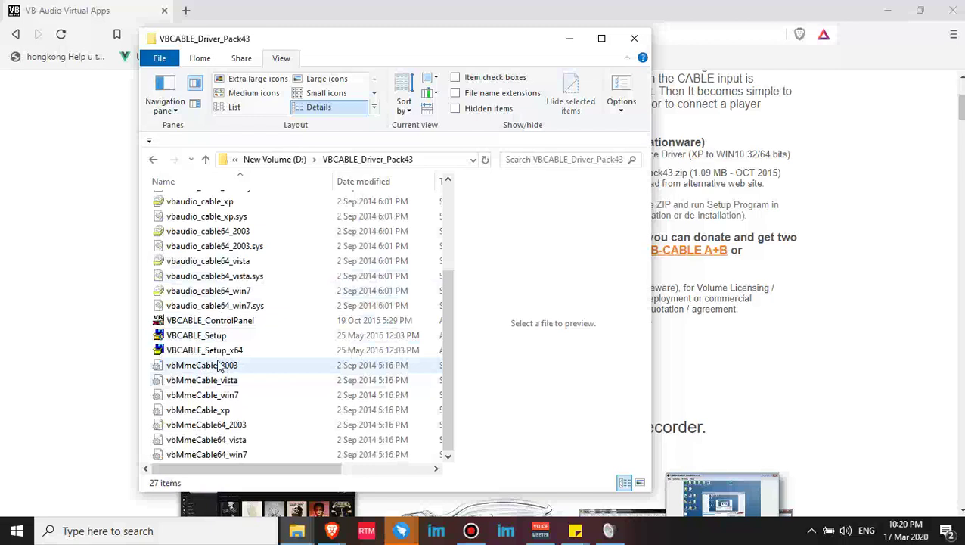
double_click(227, 337)
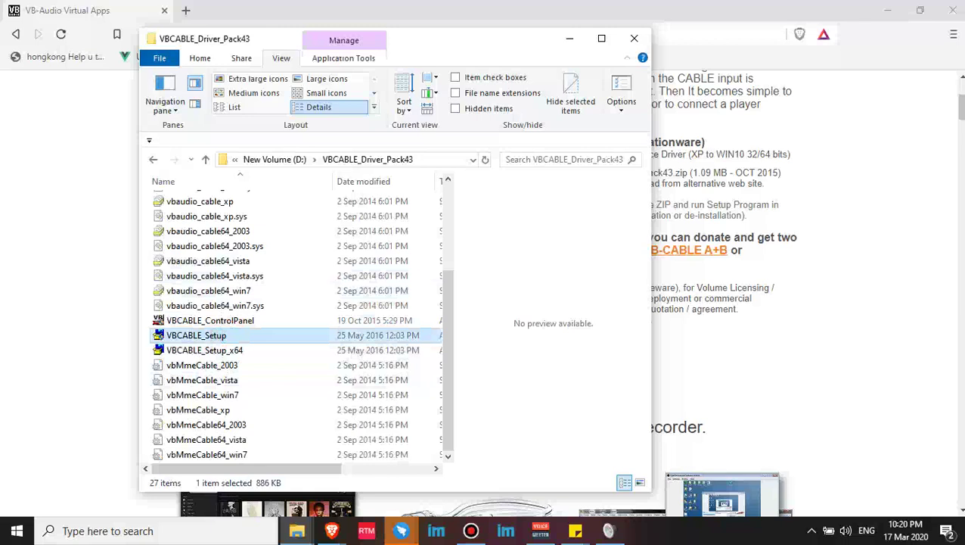
- Run VoicemeeterProSetup from New Volume (D:), then minimize File Explorer
click(287, 160)
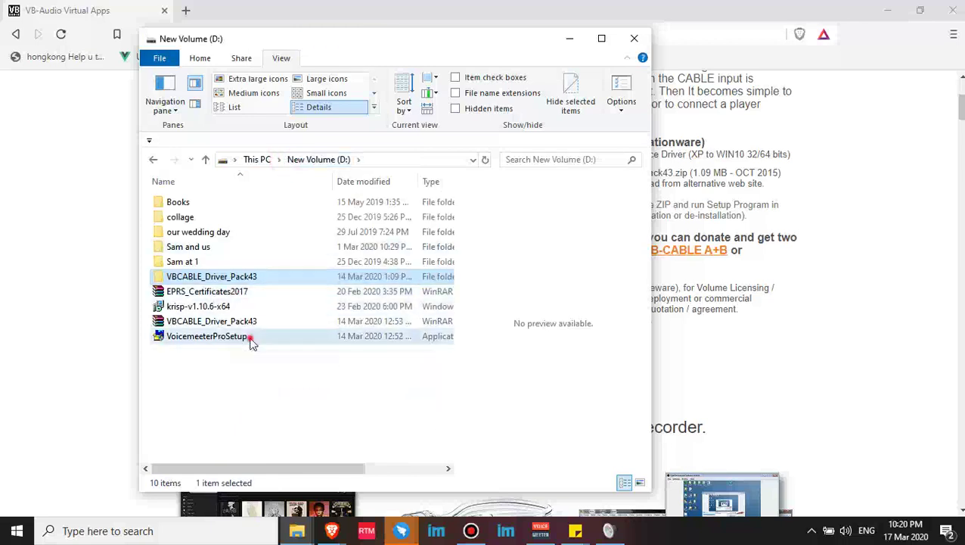
double_click(252, 341)
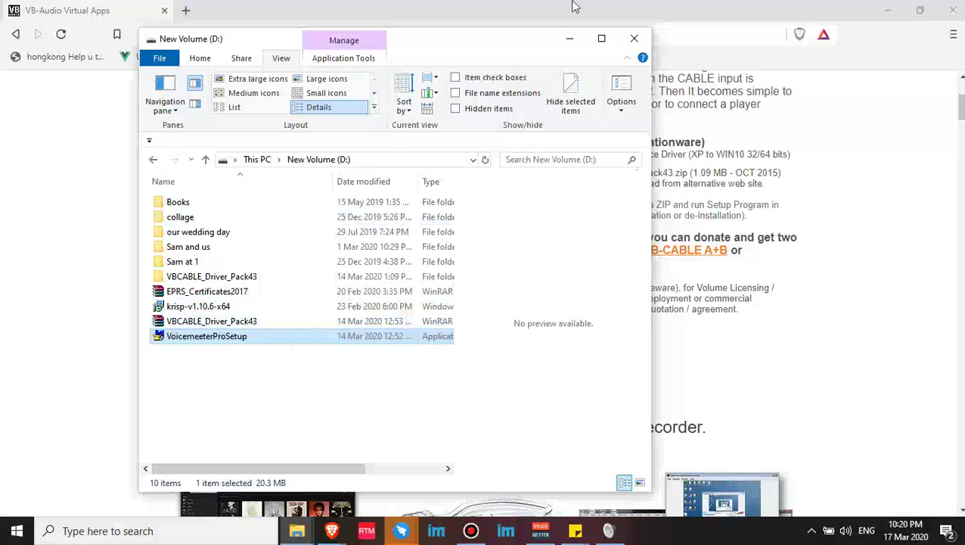
click(571, 43)
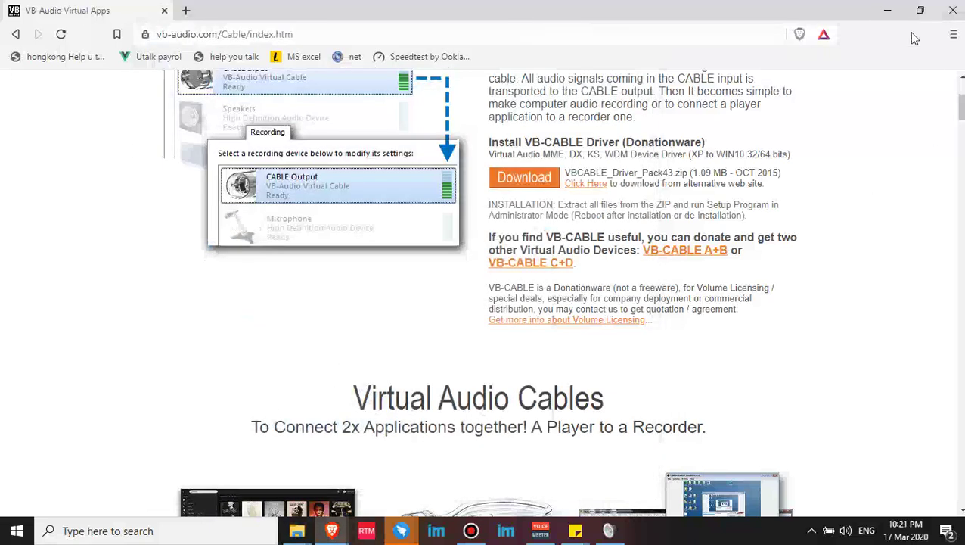
- Minimize Brave and Explorer, move the Voicemeeter mixer into place, and open its Menu
click(894, 13)
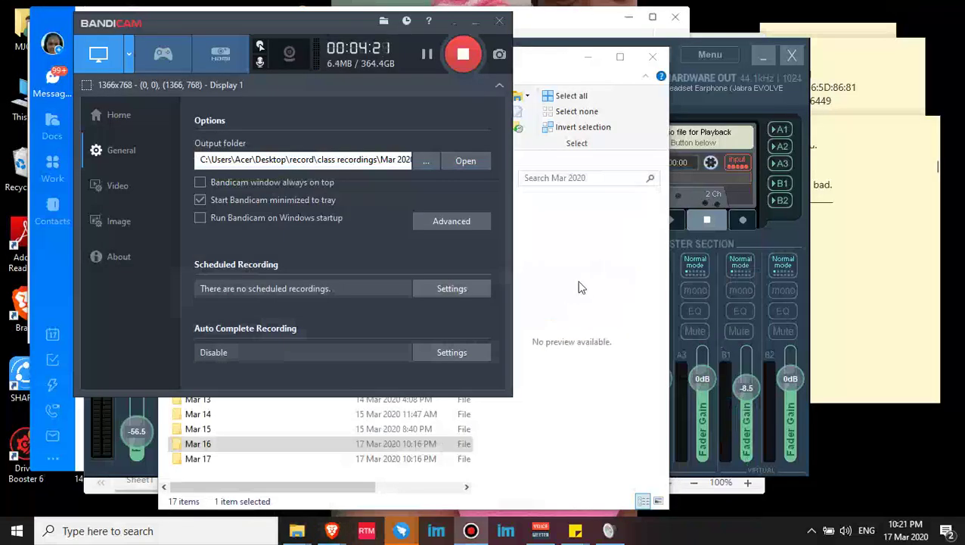
click(588, 56)
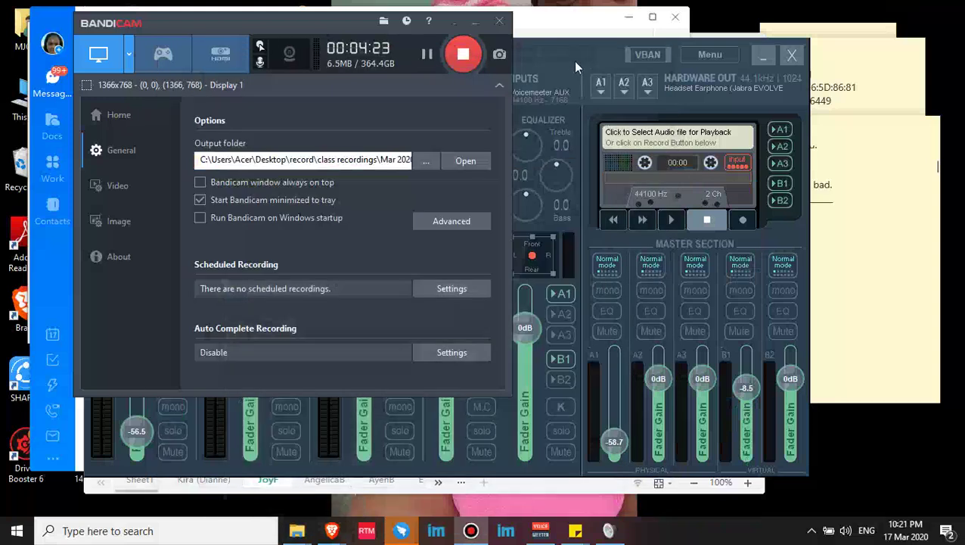
click(588, 56)
drag(587, 57, 671, 48)
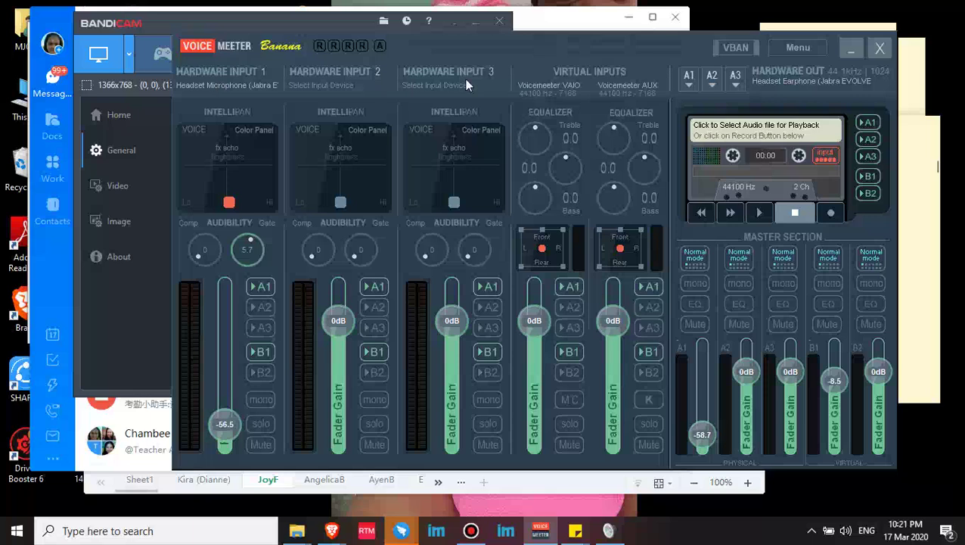
click(794, 47)
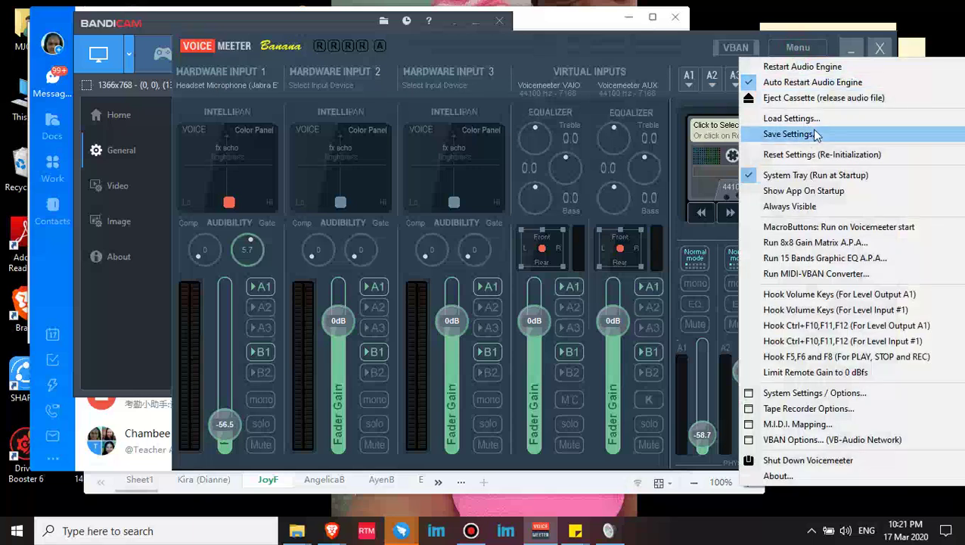
- Choose Reset Settings (Re-Initialization) and confirm with Yes
click(819, 155)
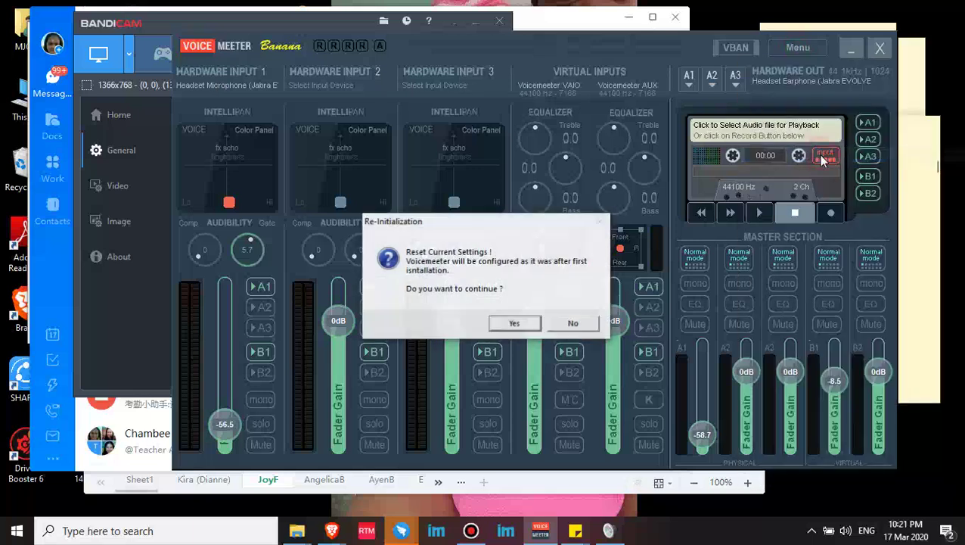
click(513, 325)
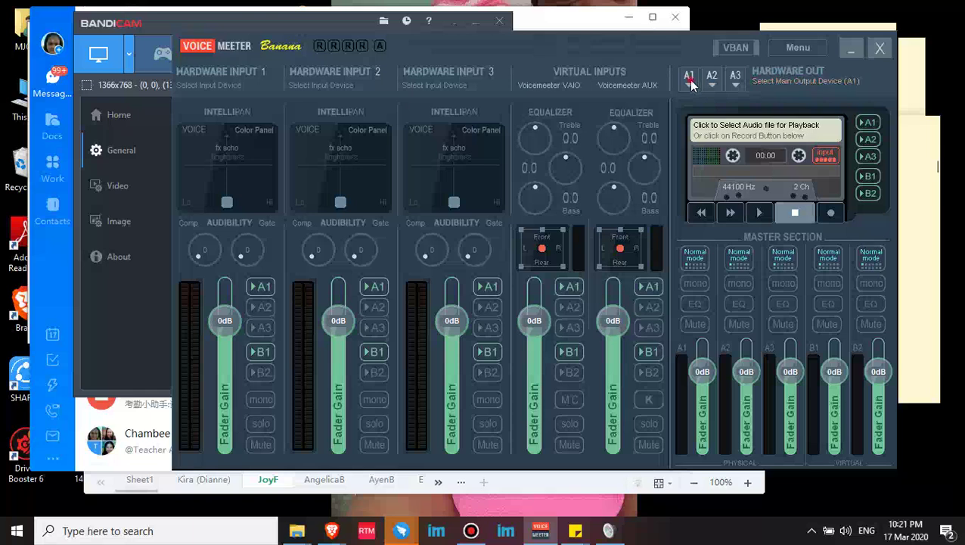
- Assign A1 to WDM Headset Earphone (Jabra EVOLVE LINK MS) and Hardware Input 1 to the MME Jabra headset microphone
click(689, 80)
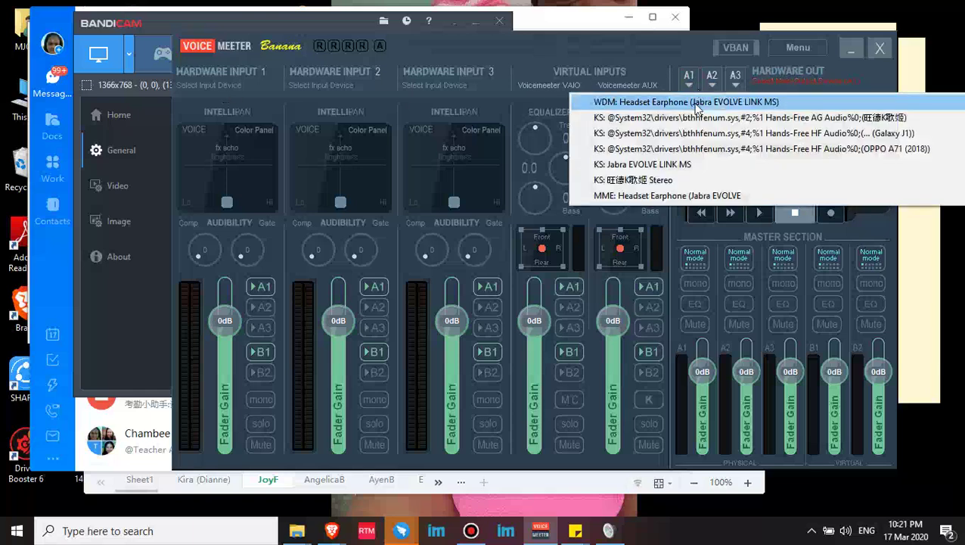
click(697, 104)
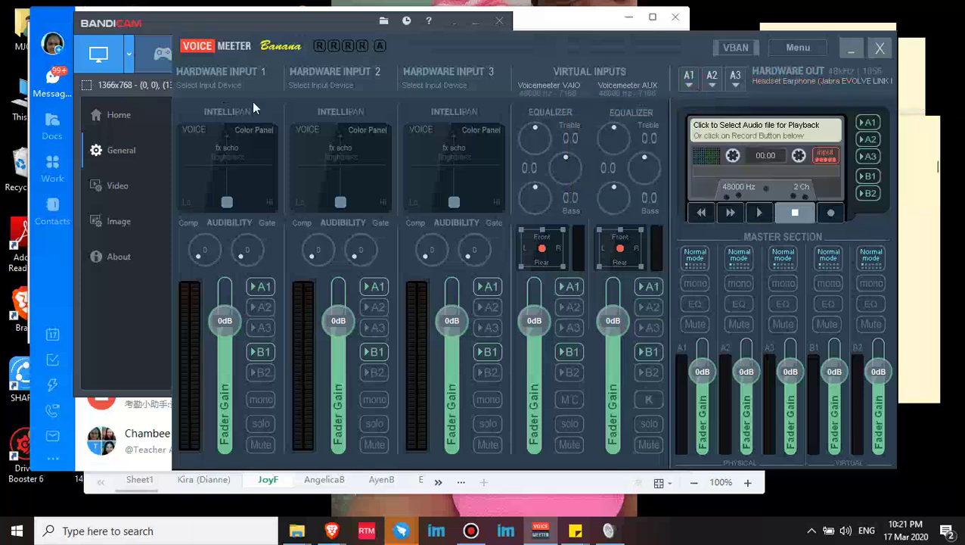
click(216, 88)
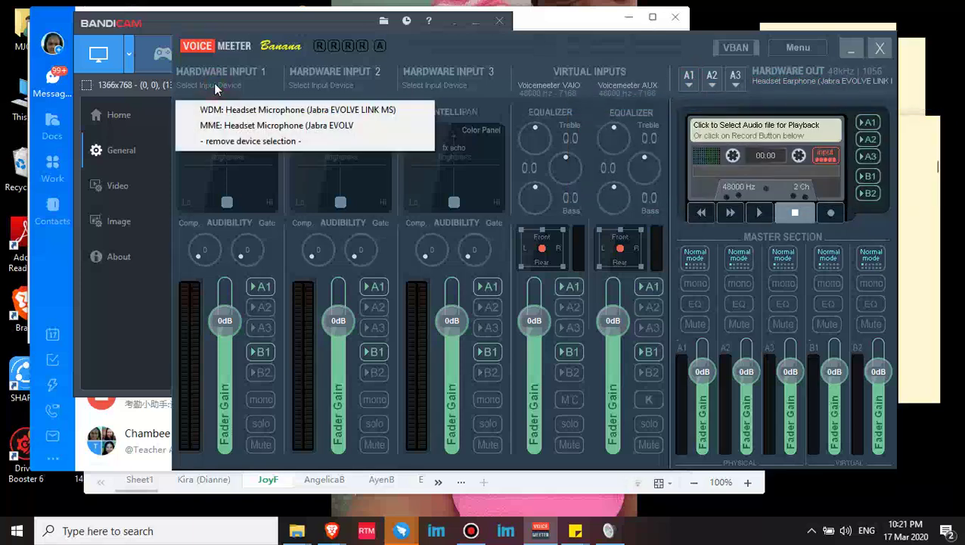
click(233, 126)
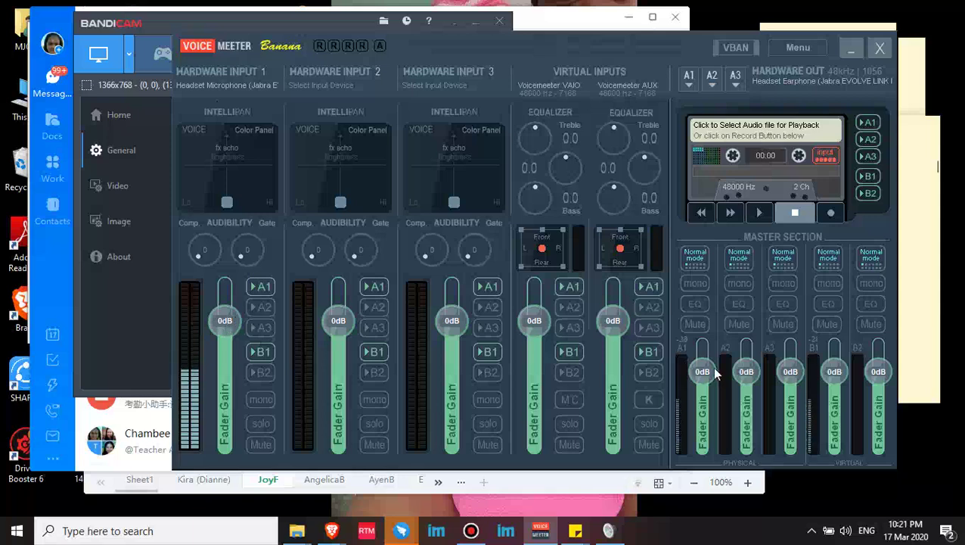
- Pull the A1 master fader to -53.5 dB and fine-tune the Hardware Input 1 fader to -55.4 dB
drag(704, 371, 708, 425)
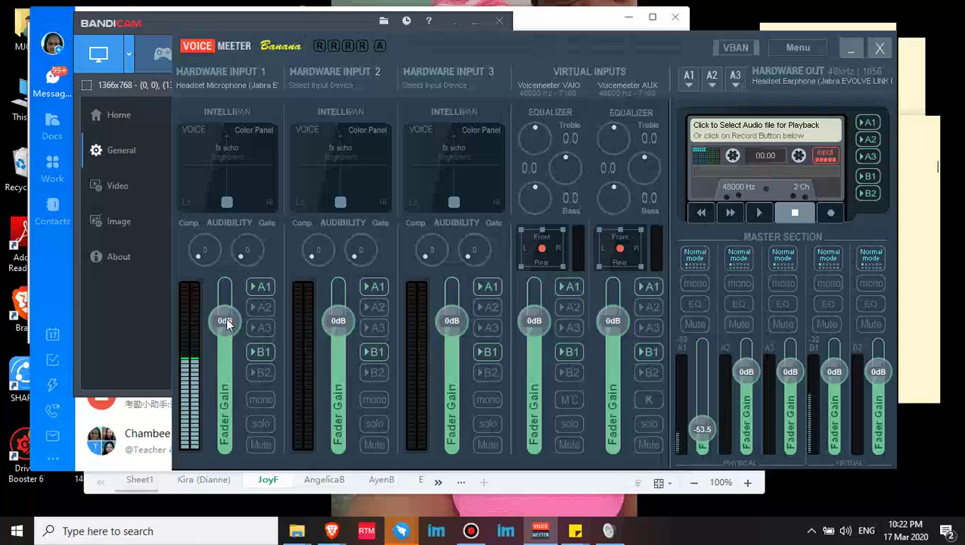
drag(227, 317, 228, 420)
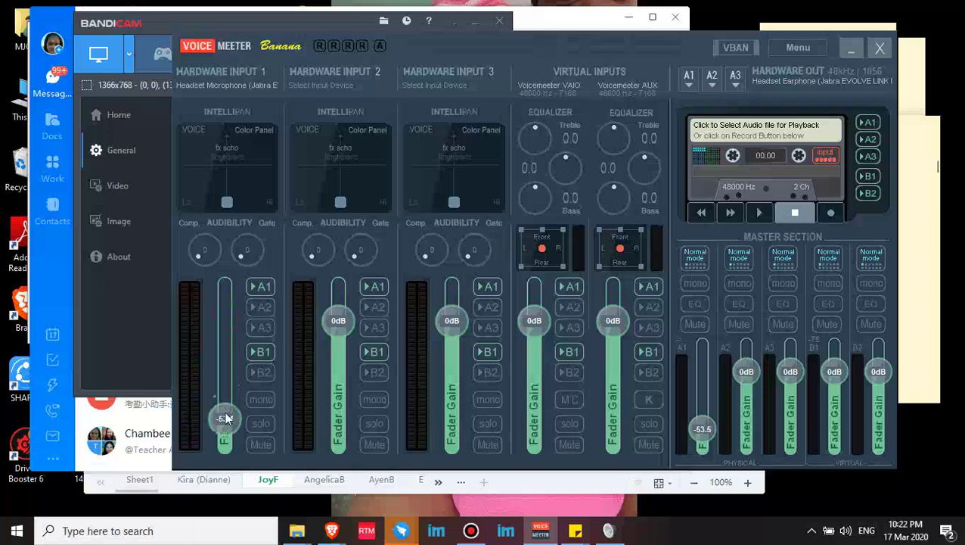
drag(226, 419, 231, 430)
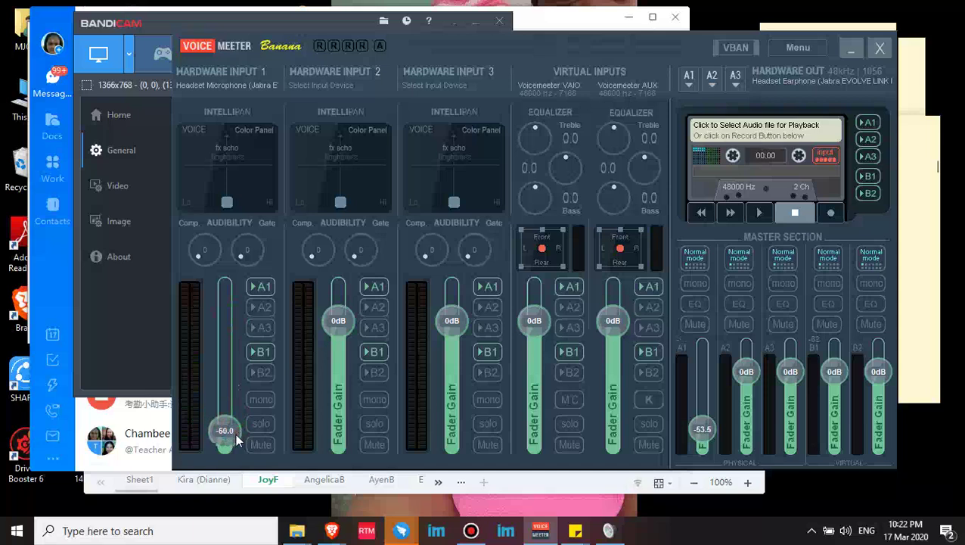
drag(233, 431, 228, 425)
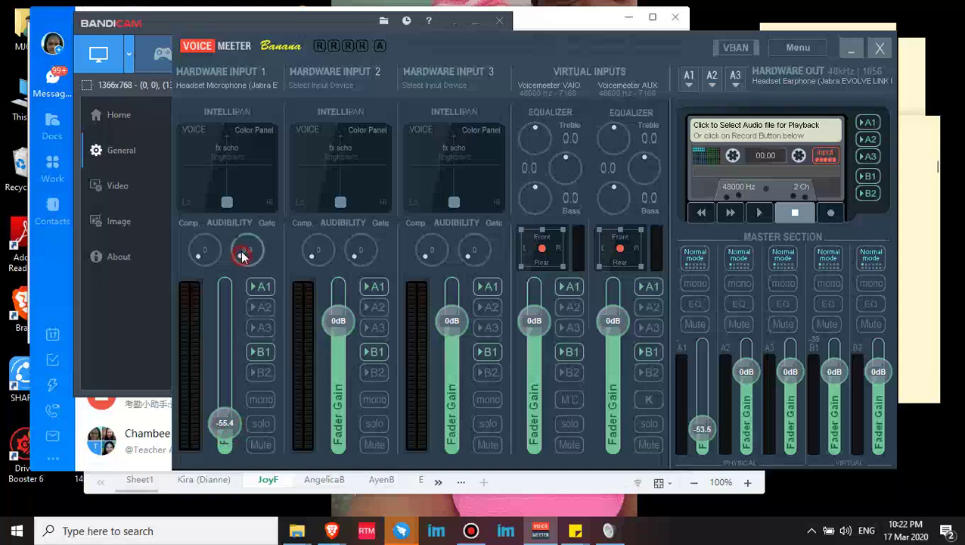
- Turn the Hardware Input 1 Gate knob, reset it to 0, then raise it to 5.5
mouse_move(241, 253)
mouse_down()
mouse_move(247, 231)
mouse_move(246, 244)
mouse_up()
drag(253, 234, 248, 231)
double_click(249, 243)
drag(239, 254, 243, 228)
scroll(255, 239, up, 5)
scroll(243, 242, down, 2)
scroll(239, 246, up, 4)
- Verify Hardware Input 1 uses the Jabra microphone and A1 the Jabra earphones
click(222, 85)
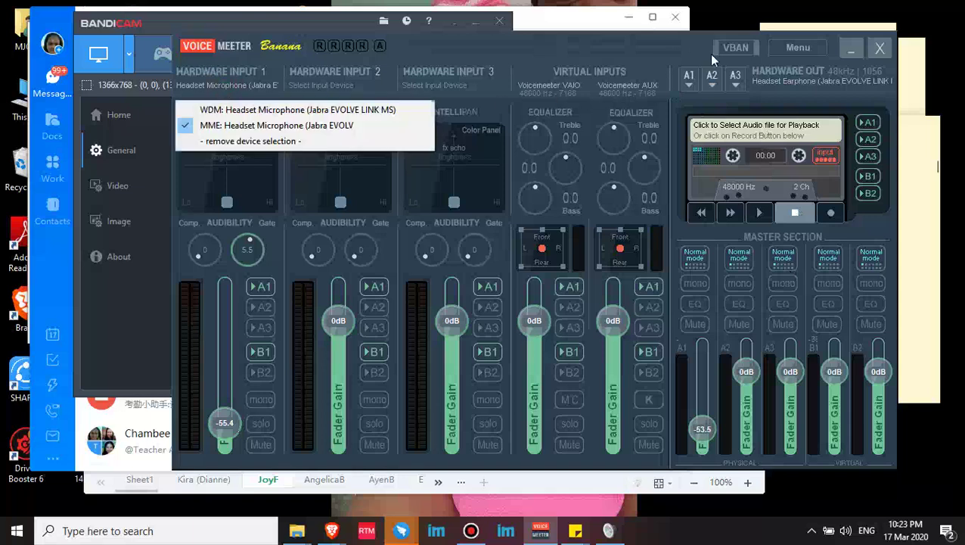
click(692, 82)
click(689, 81)
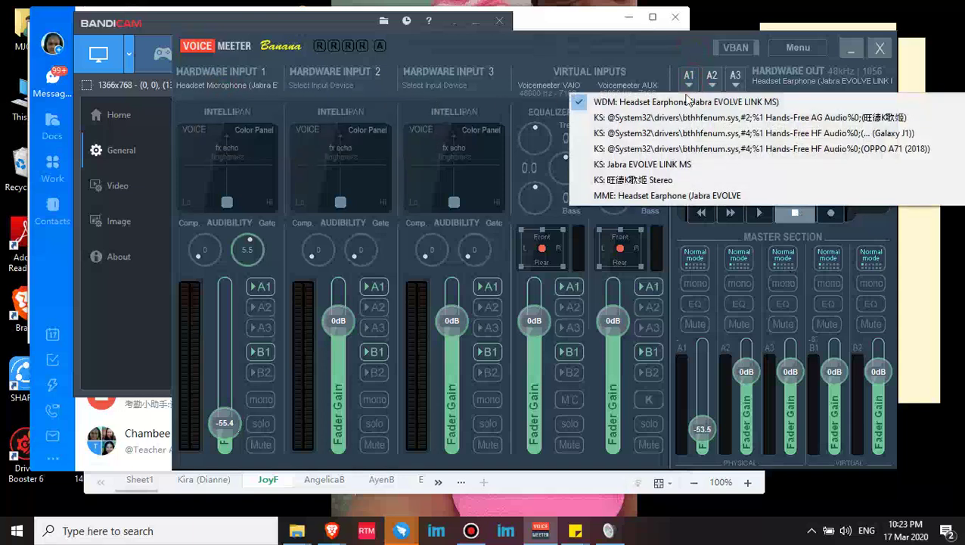
click(257, 80)
click(689, 81)
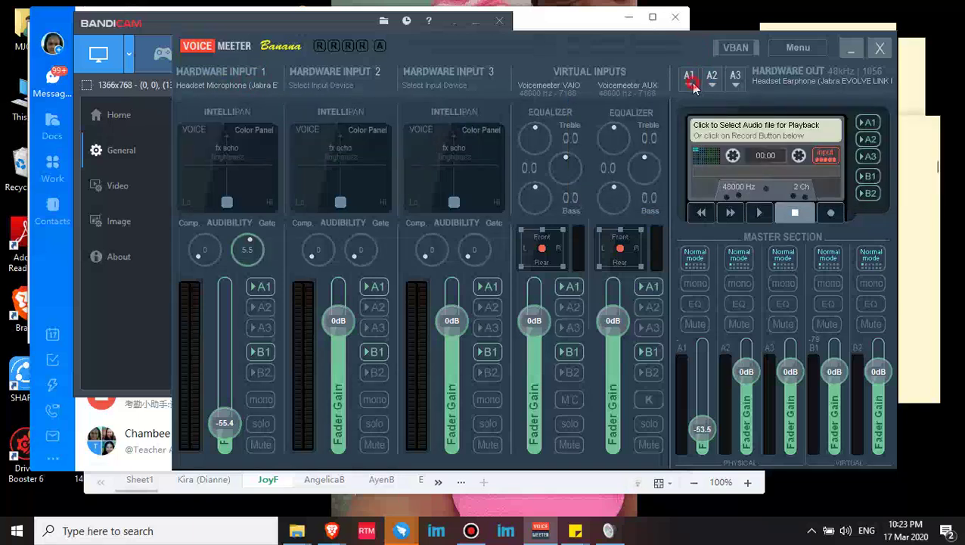
click(689, 80)
- Use Menu > Save Settings to overwrite the banana settings file, confirming the replacement
click(640, 68)
click(796, 47)
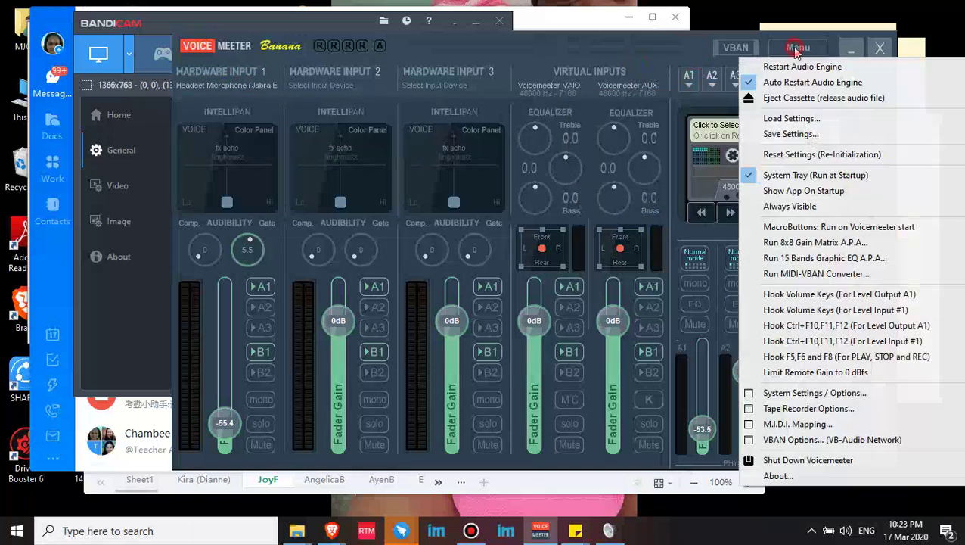
click(791, 134)
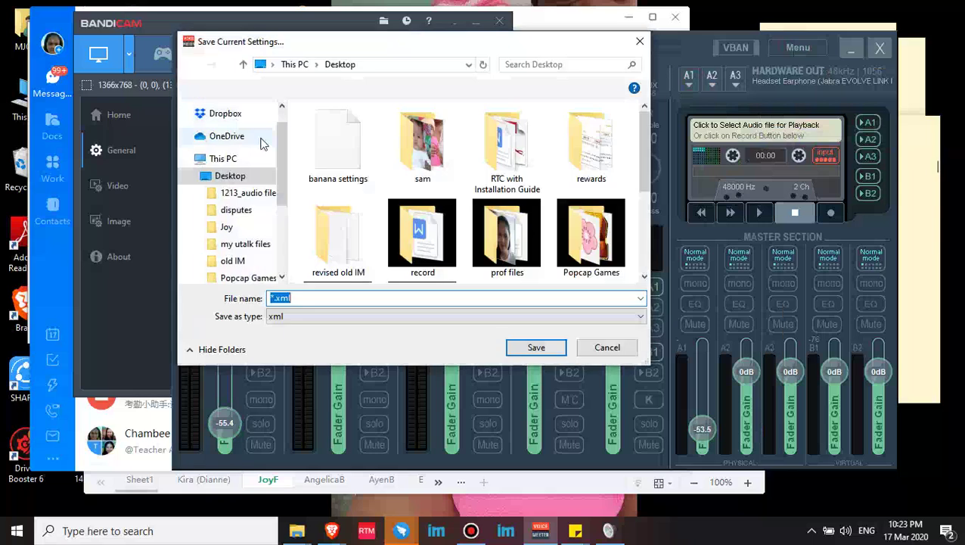
click(338, 143)
click(534, 348)
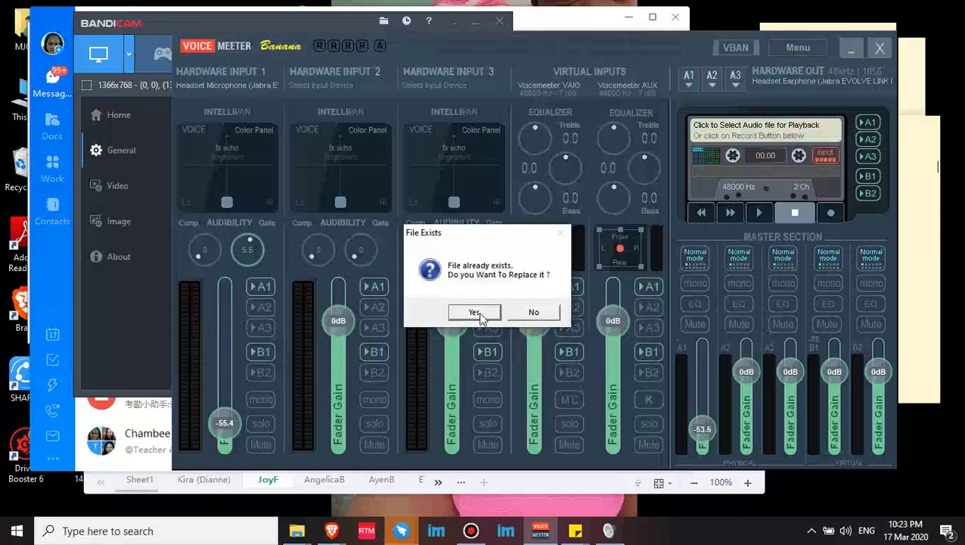
click(475, 313)
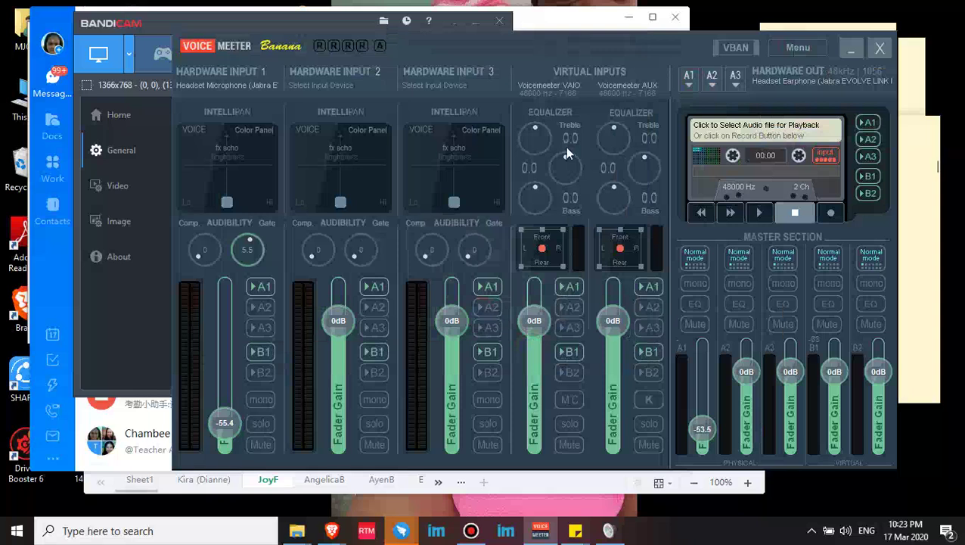
- Look over Voicemeeter's main menu and close it without changing anything
click(798, 47)
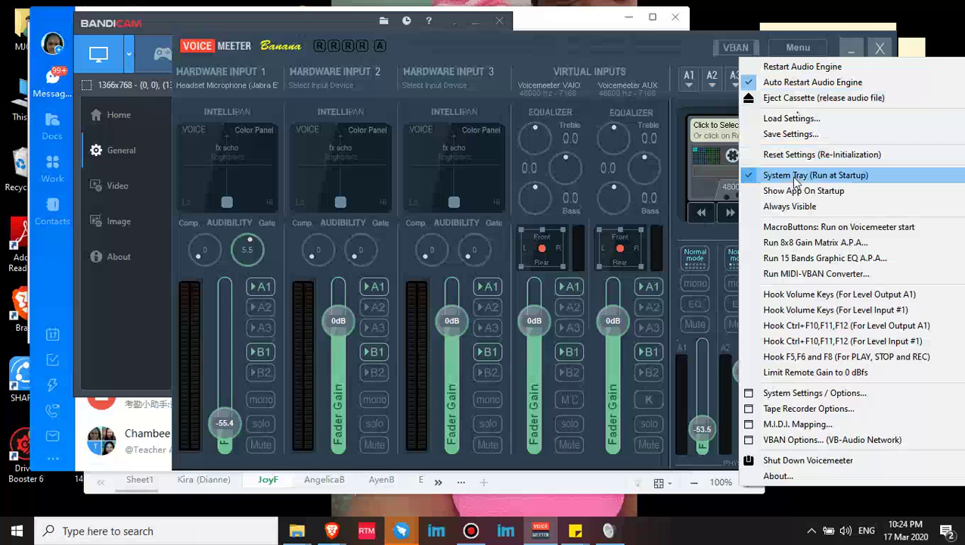
click(645, 53)
- Minimize the Voicemeeter mixer and bring the Windows Sound settings window into view
click(852, 50)
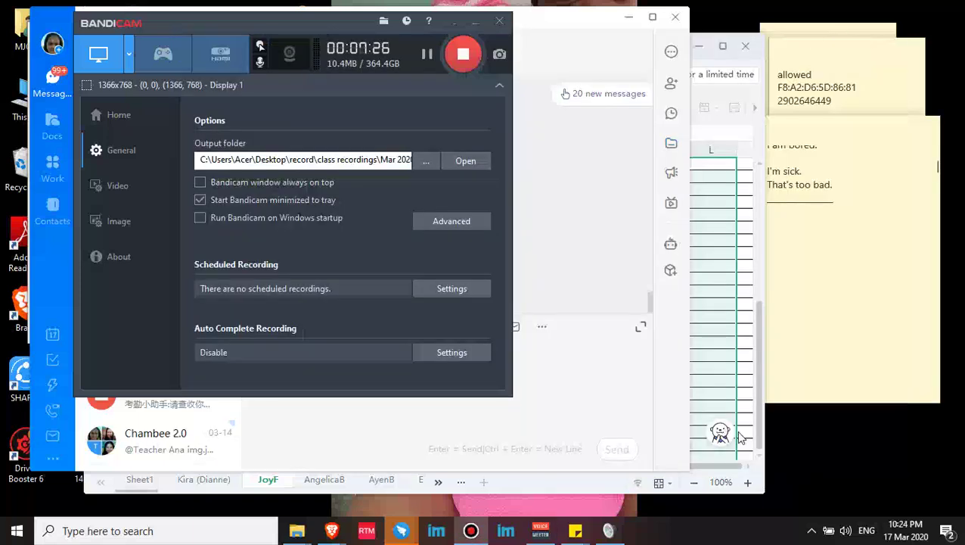
click(610, 533)
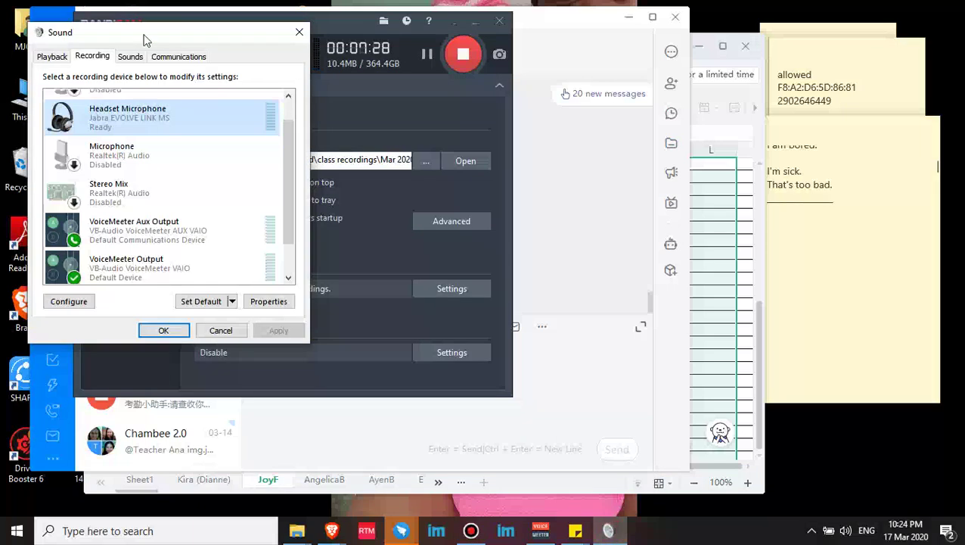
drag(267, 43, 388, 59)
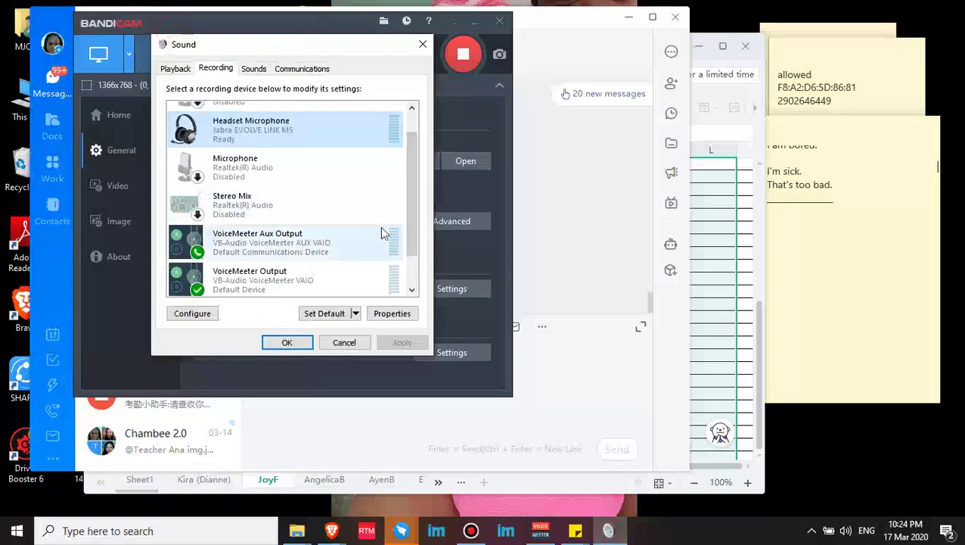
drag(413, 215, 414, 191)
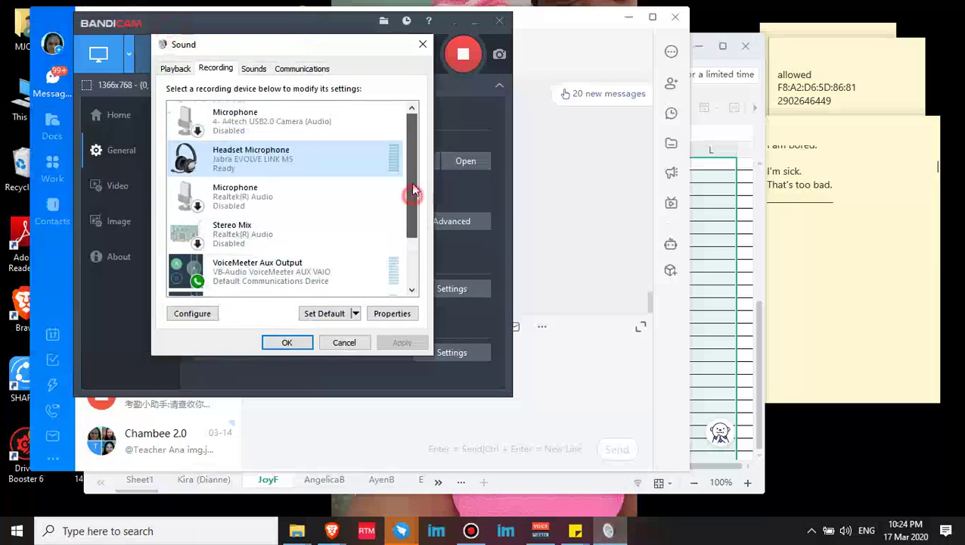
- Check the Headset Microphone's recording level at -10.0 dB and accept with OK
double_click(302, 155)
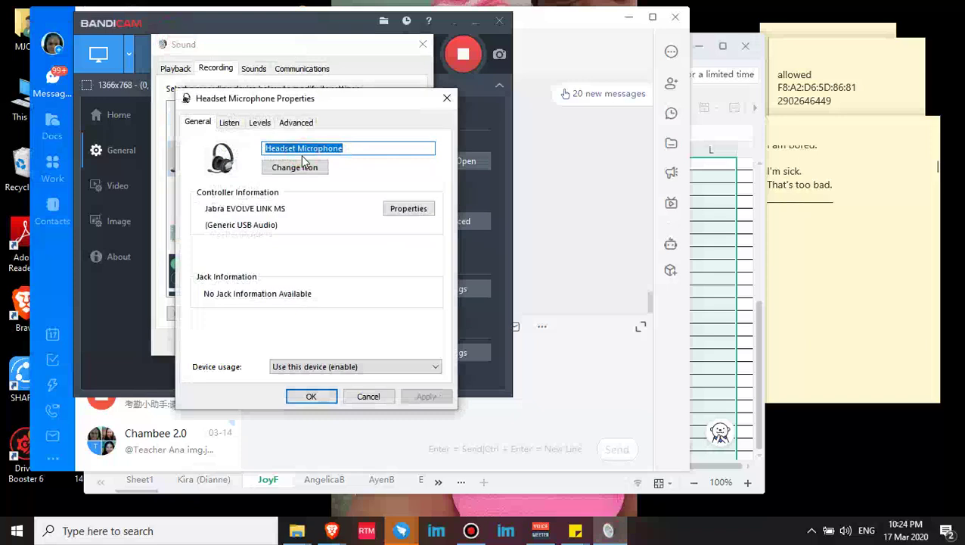
click(260, 122)
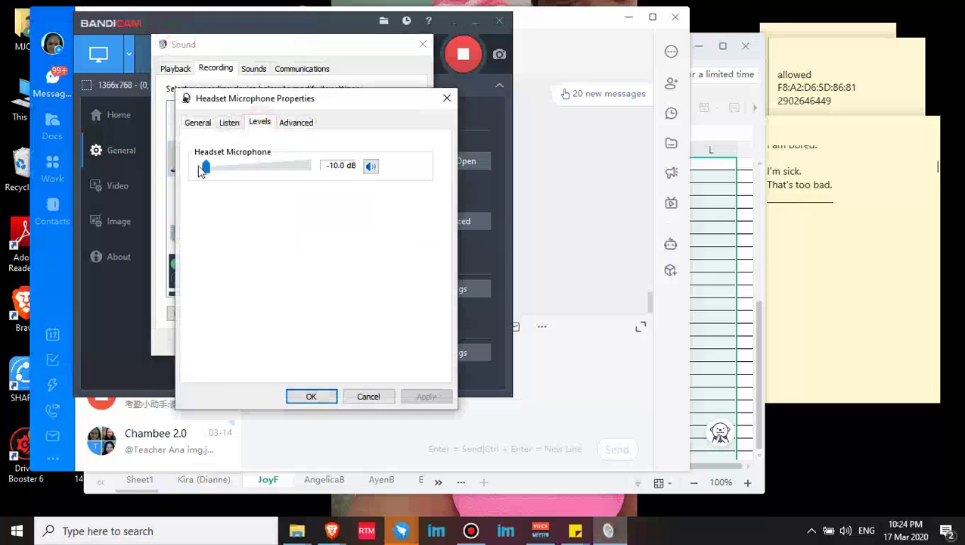
mouse_move(205, 168)
mouse_down()
mouse_move(242, 180)
mouse_move(258, 174)
mouse_move(203, 175)
mouse_up()
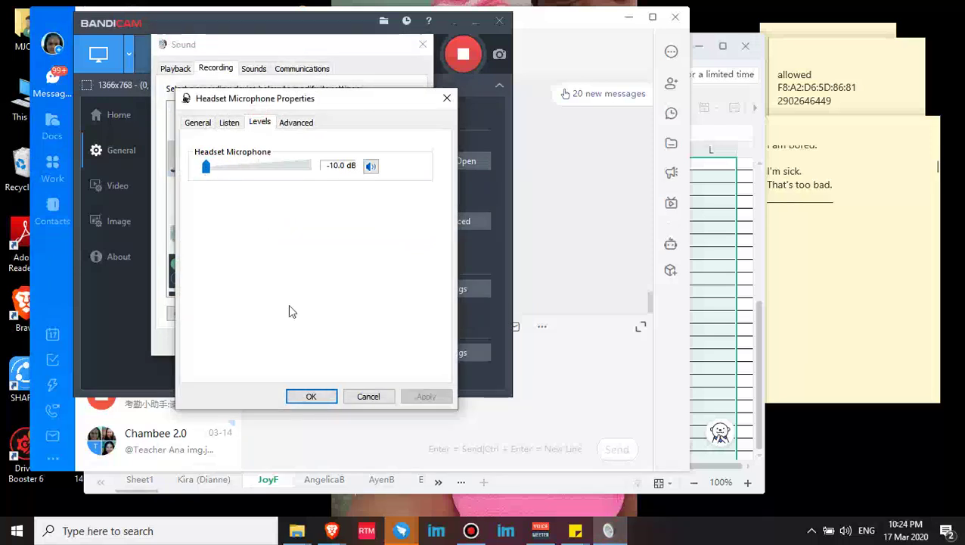
click(314, 396)
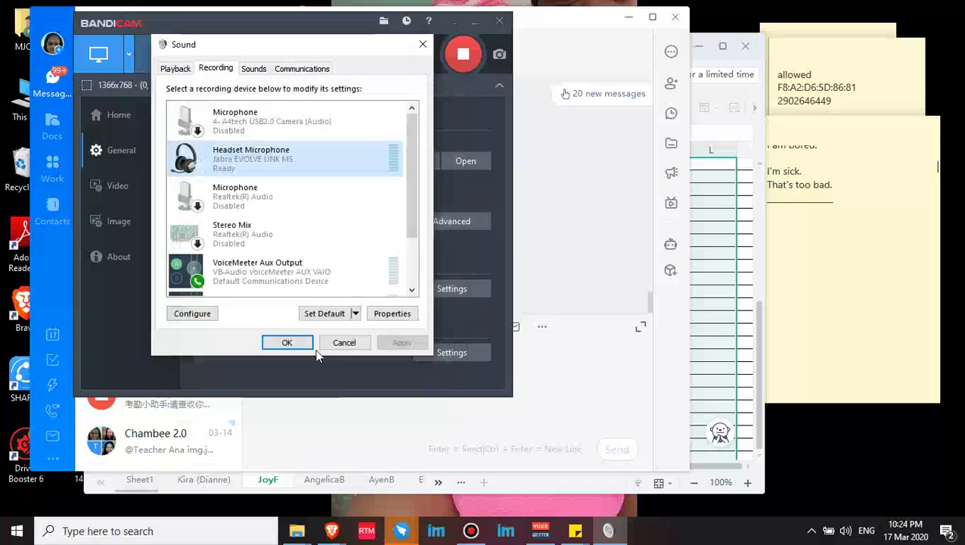
- Inspect the VoiceMeeter Output and Aux Output recording devices, then view the playback device list
drag(412, 151, 404, 218)
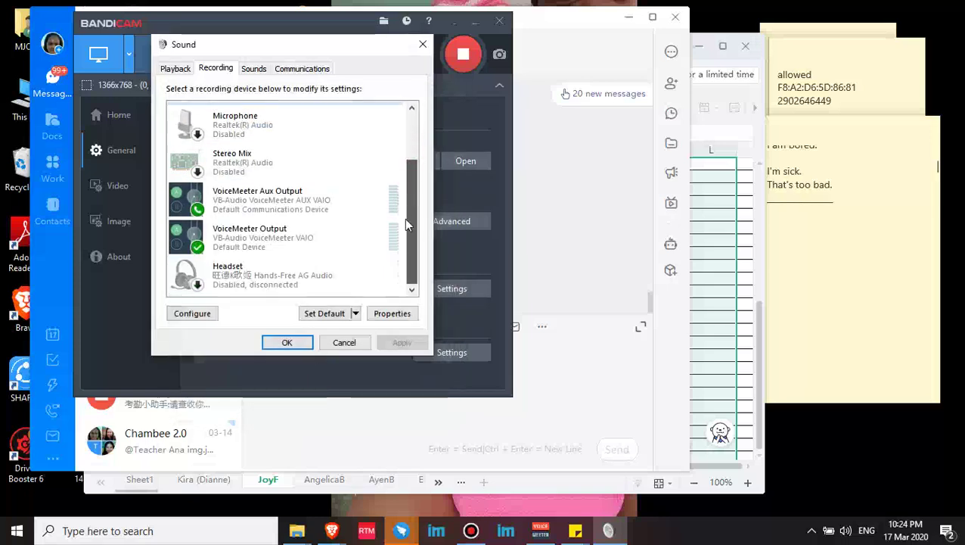
click(259, 252)
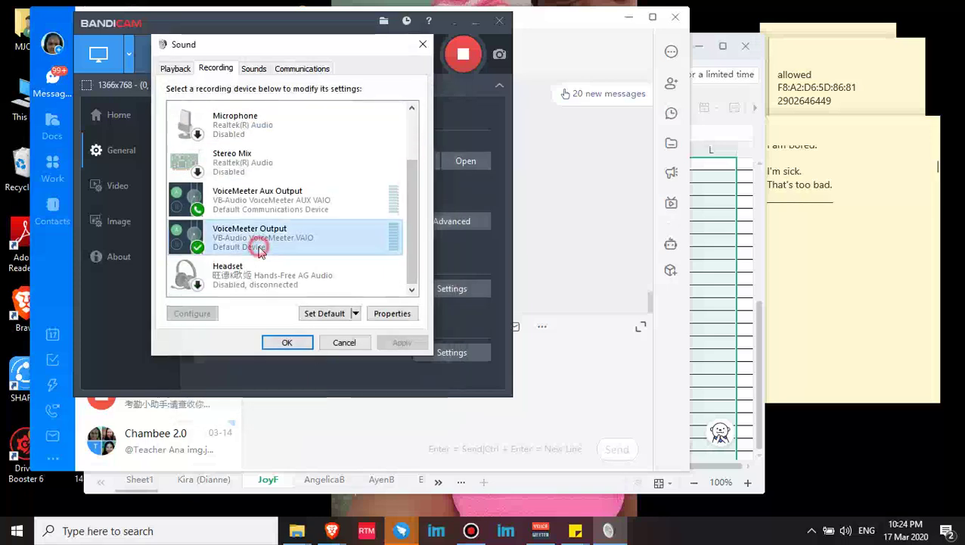
click(288, 197)
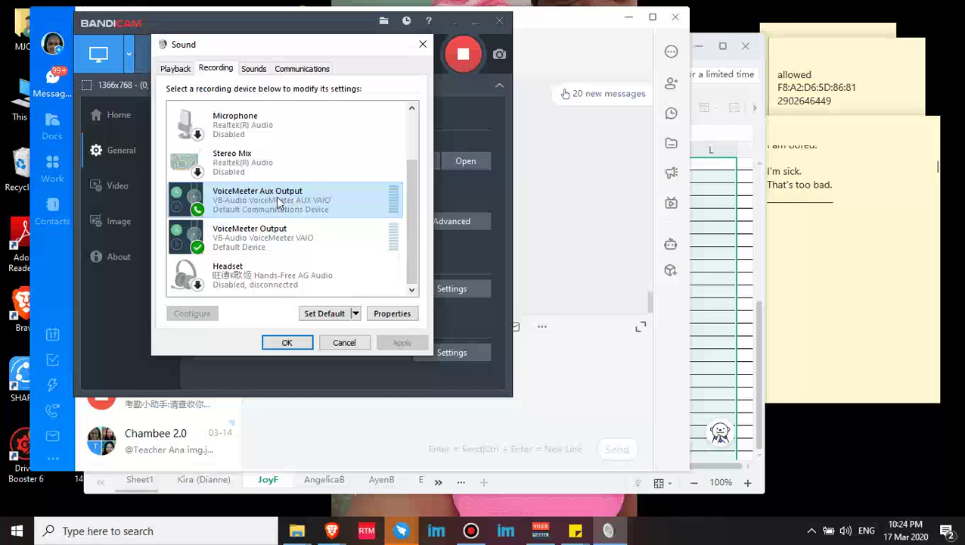
click(175, 70)
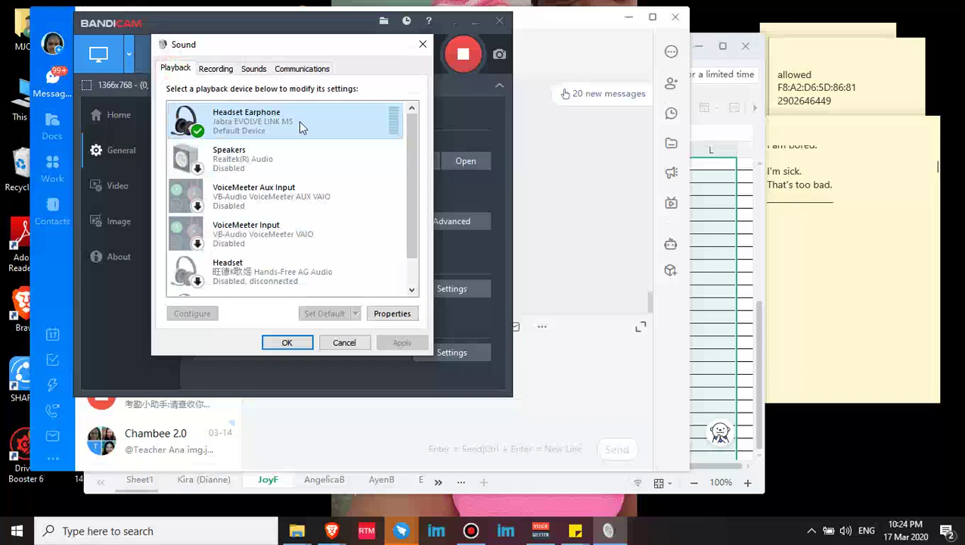
- Review VoiceMeeter Input and Aux Input, keep Headset Earphone as default, and bring Bandicam forward
click(273, 243)
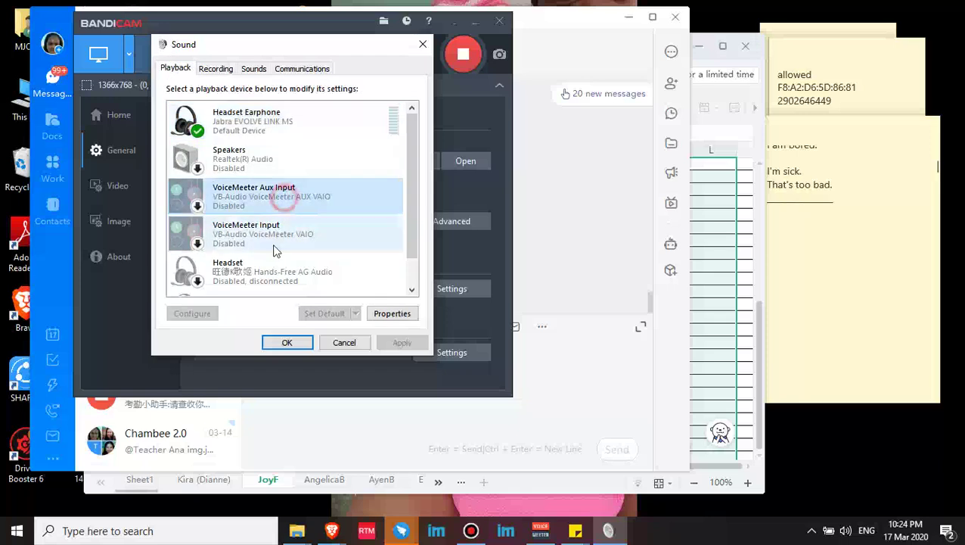
click(299, 201)
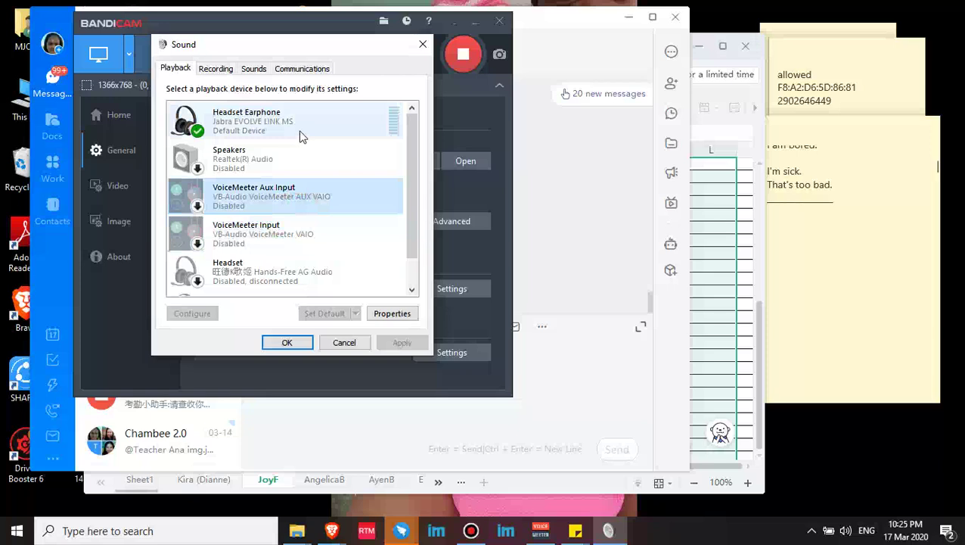
click(299, 132)
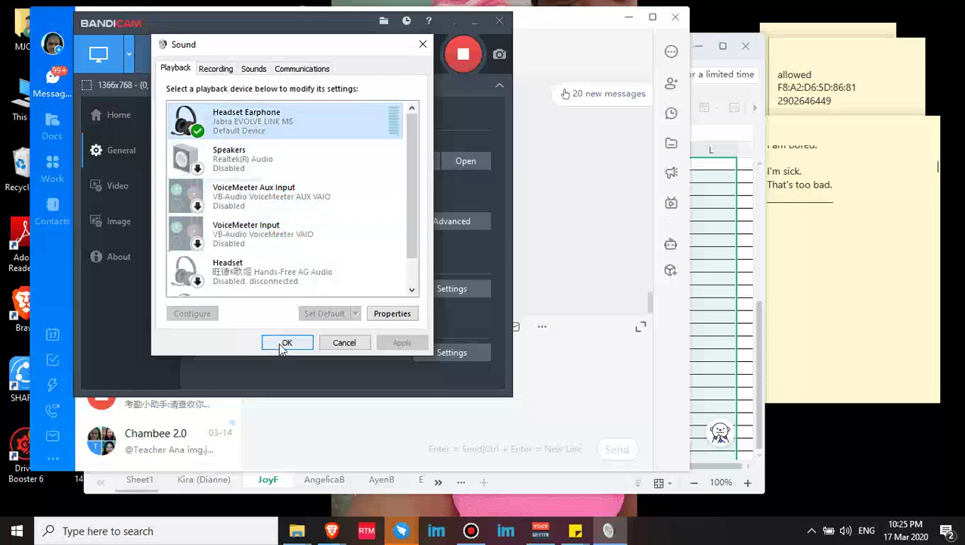
click(471, 253)
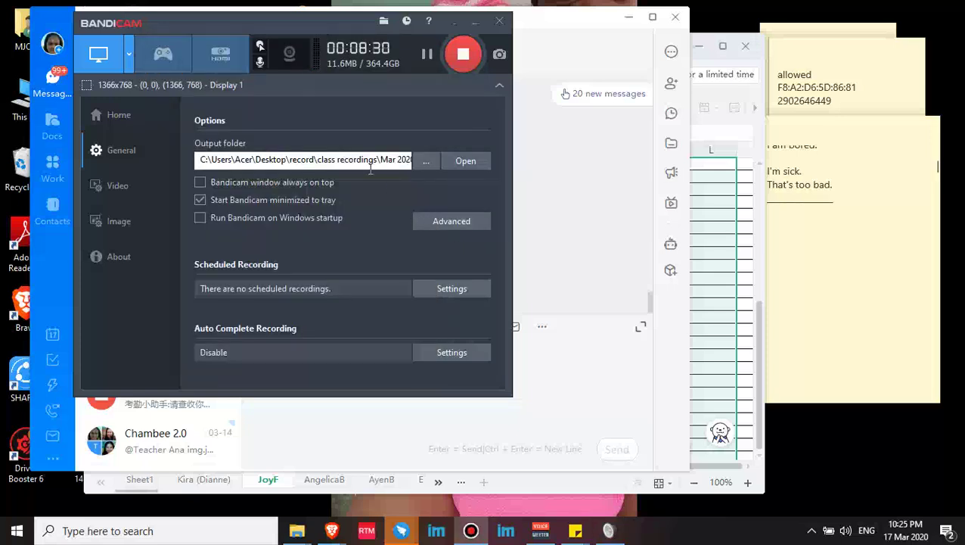
- Open Help u talk's Registered Class page in Brave, then restore the Voicemeeter mixer over it
mouse_move(334, 533)
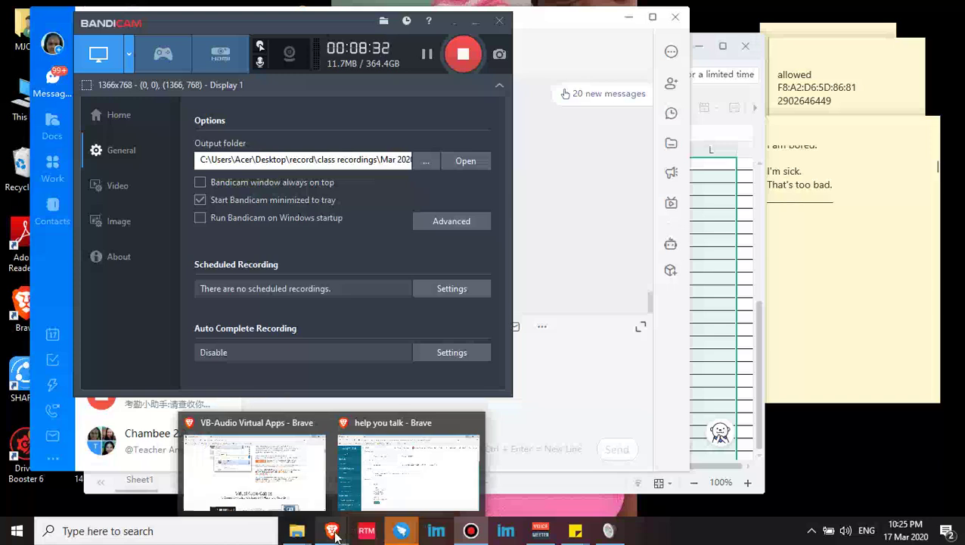
click(425, 484)
click(94, 319)
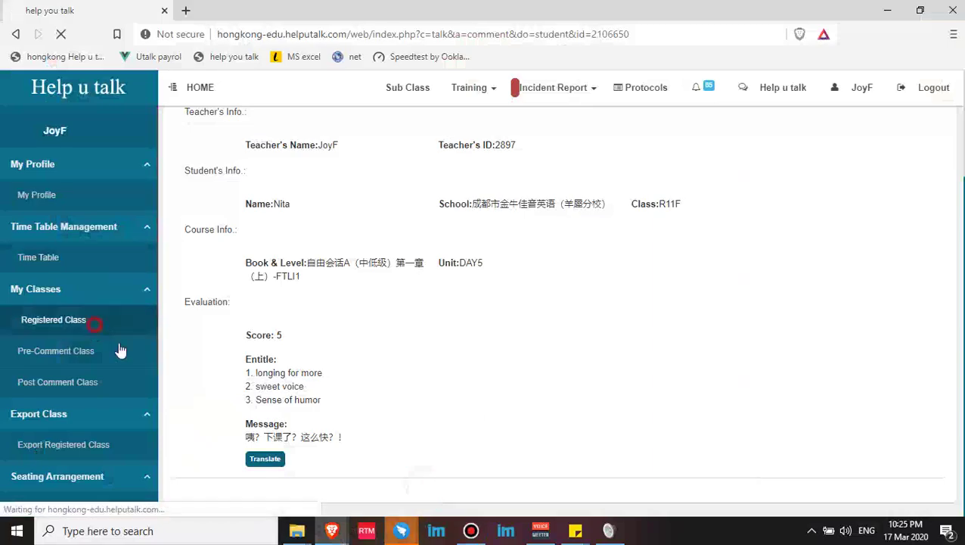
click(540, 530)
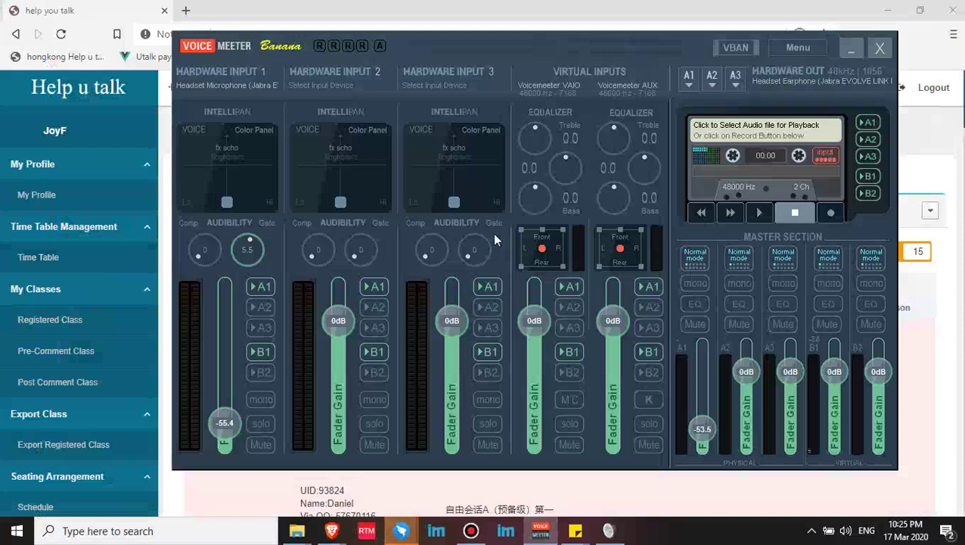
- Glance through Voicemeeter's main menu, close it, and return to the Registered Class browser page
click(798, 46)
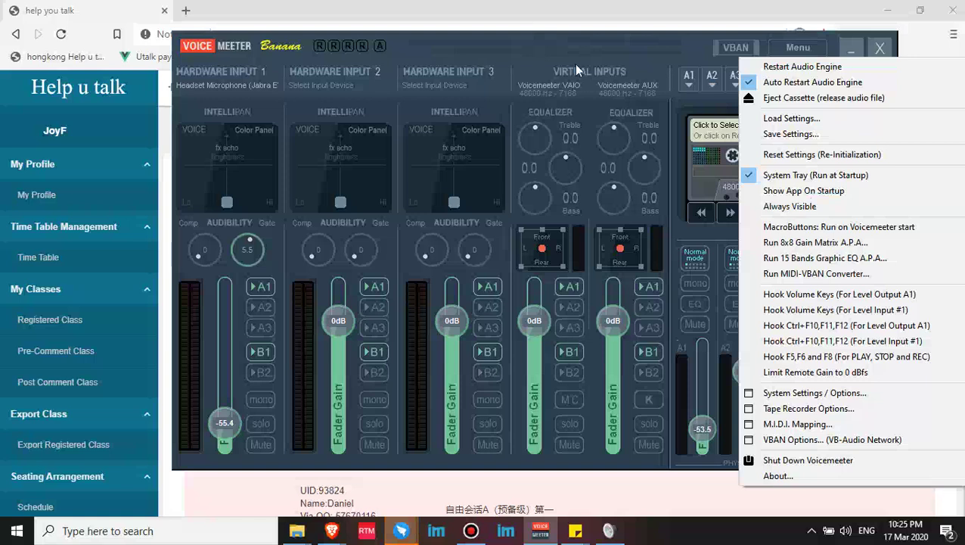
click(515, 83)
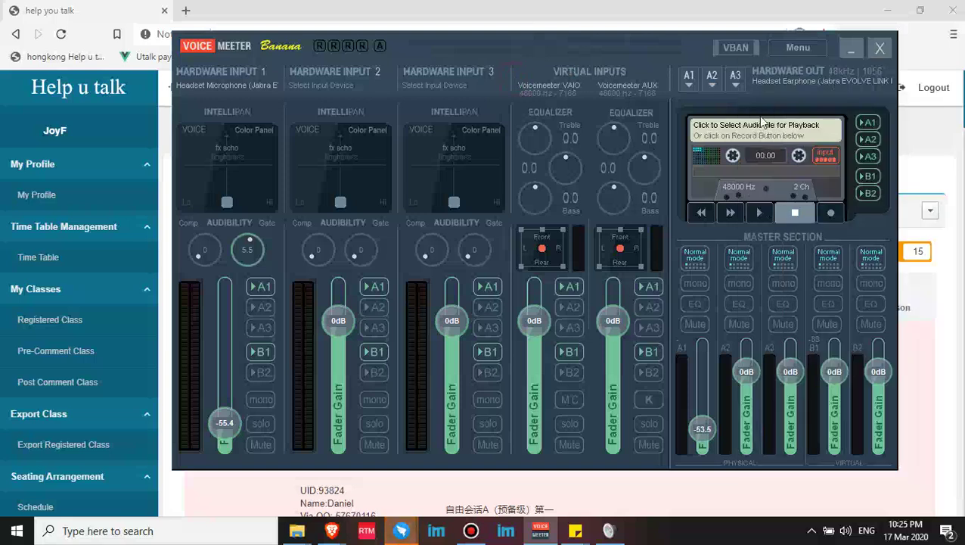
click(522, 6)
mouse_move(548, 538)
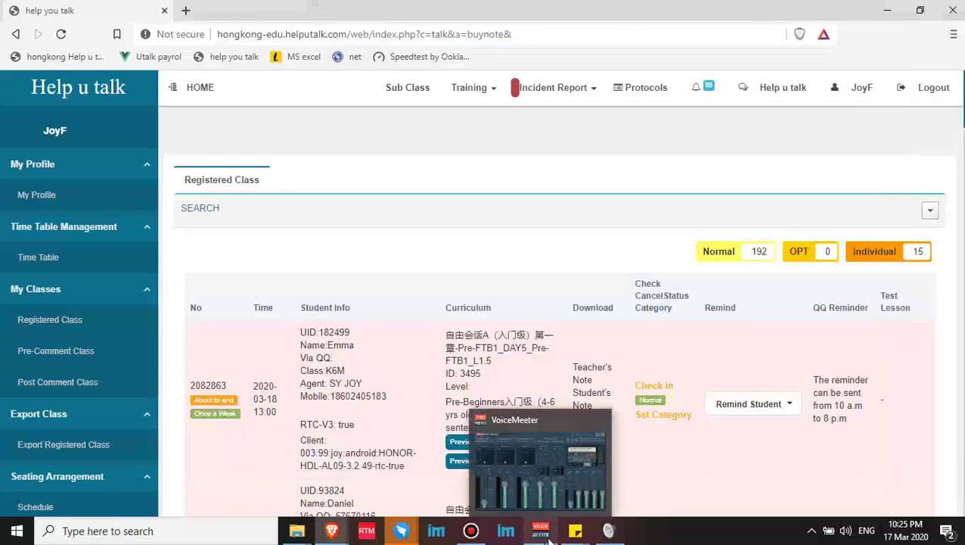
- Restore the Voicemeeter mixer over the Registered Class page, with A1 still at -53.5 dB
click(548, 539)
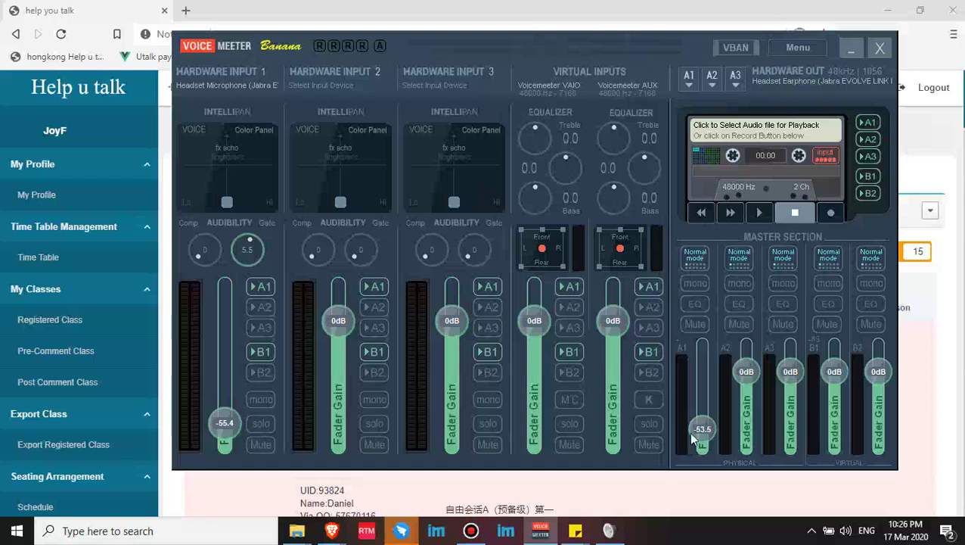
- Raise the A1 master fader from -53.5 dB to -50.2 dB, then bring Bandicam forward
mouse_move(702, 431)
mouse_down()
mouse_move(703, 371)
mouse_move(703, 425)
mouse_up()
click(542, 532)
click(542, 532)
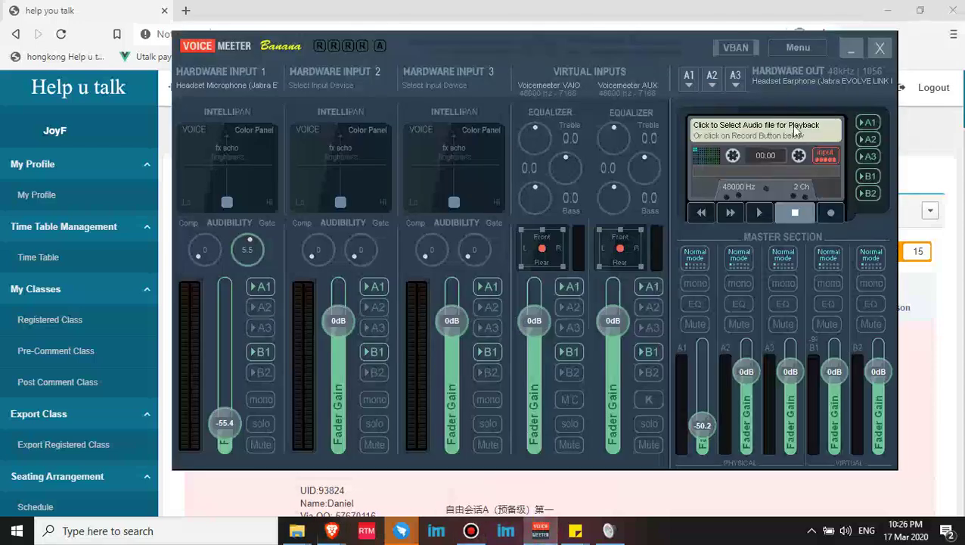
click(471, 532)
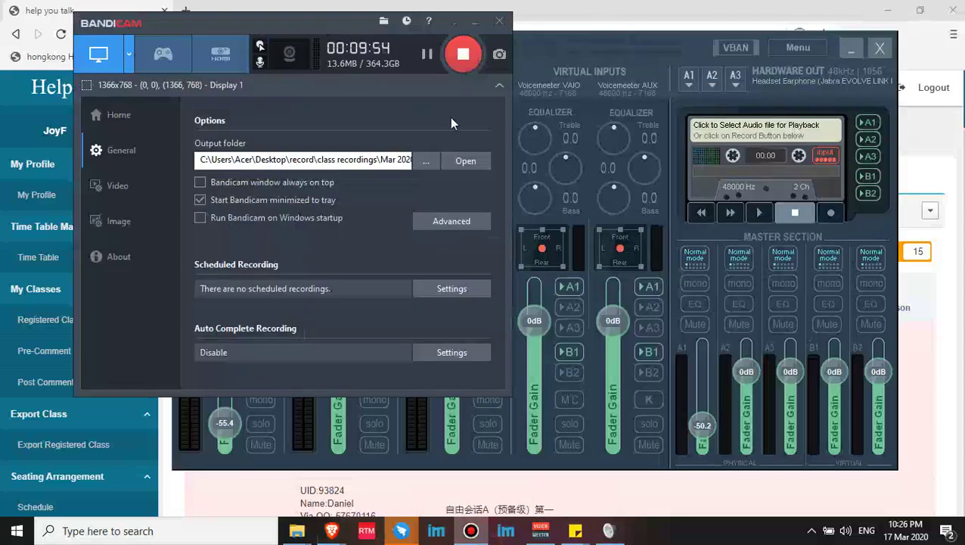